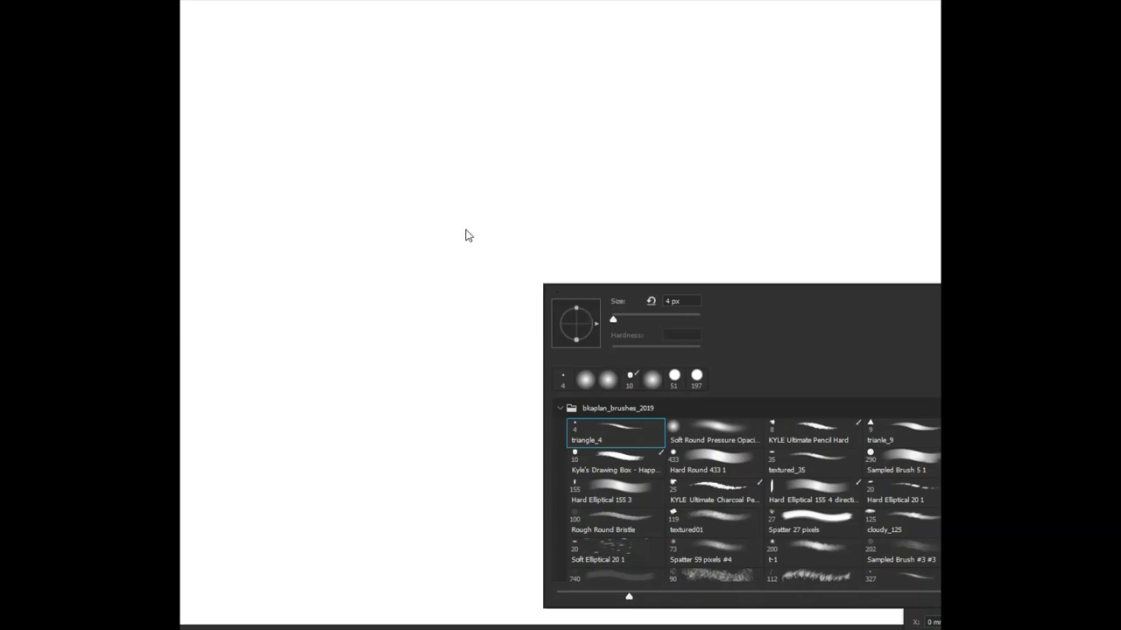
# - Choose the Hard Elliptical 155 3 brush preset for painting on the blank canvas
pyautogui.click(715, 462)
pyautogui.click(615, 492)
pyautogui.click(468, 236)
pyautogui.rightClick(509, 262)
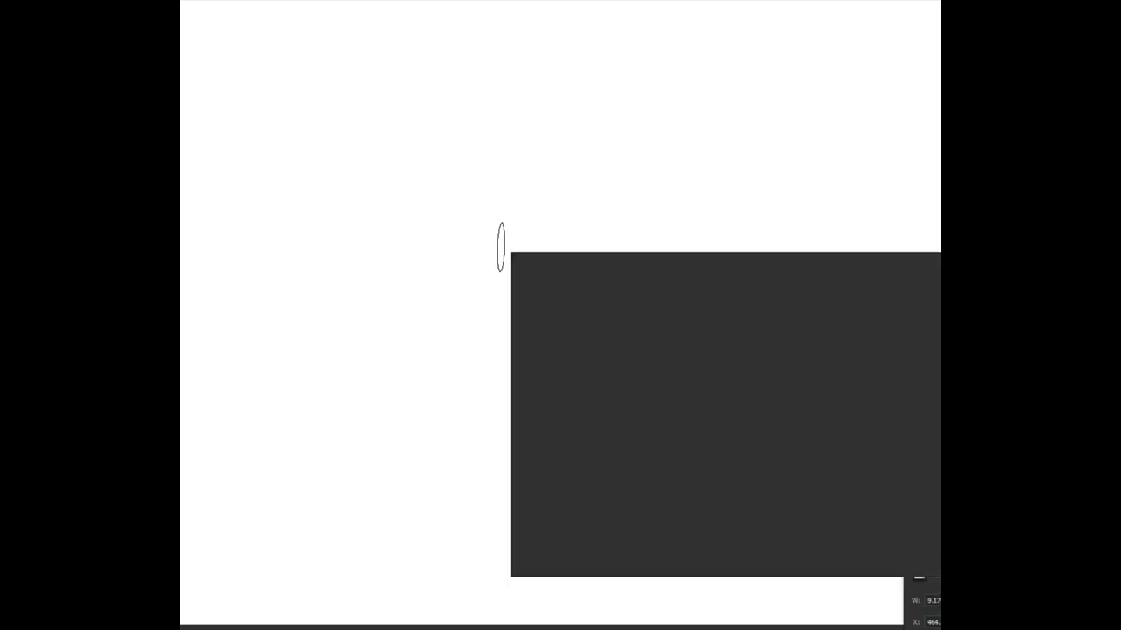
pyautogui.moveTo(435, 278); pyautogui.dragTo(425, 303)
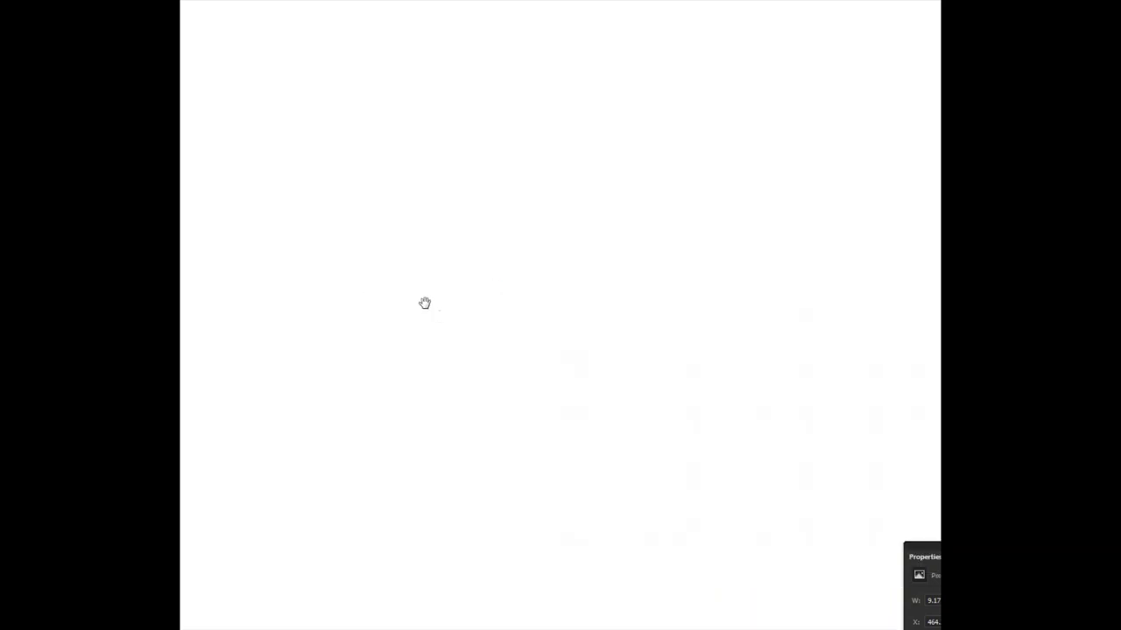
# - Block in the first pot silhouette with a top line, a long ground line, thick side uprights and a spout at the upper left
pyautogui.moveTo(606, 245)
pyautogui.mouseDown()
pyautogui.moveTo(582, 243)
pyautogui.moveTo(666, 229)
pyautogui.moveTo(523, 227)
pyautogui.mouseUp()
pyautogui.moveTo(677, 179); pyautogui.dragTo(683, 437)
pyautogui.moveTo(682, 336); pyautogui.dragTo(635, 424)
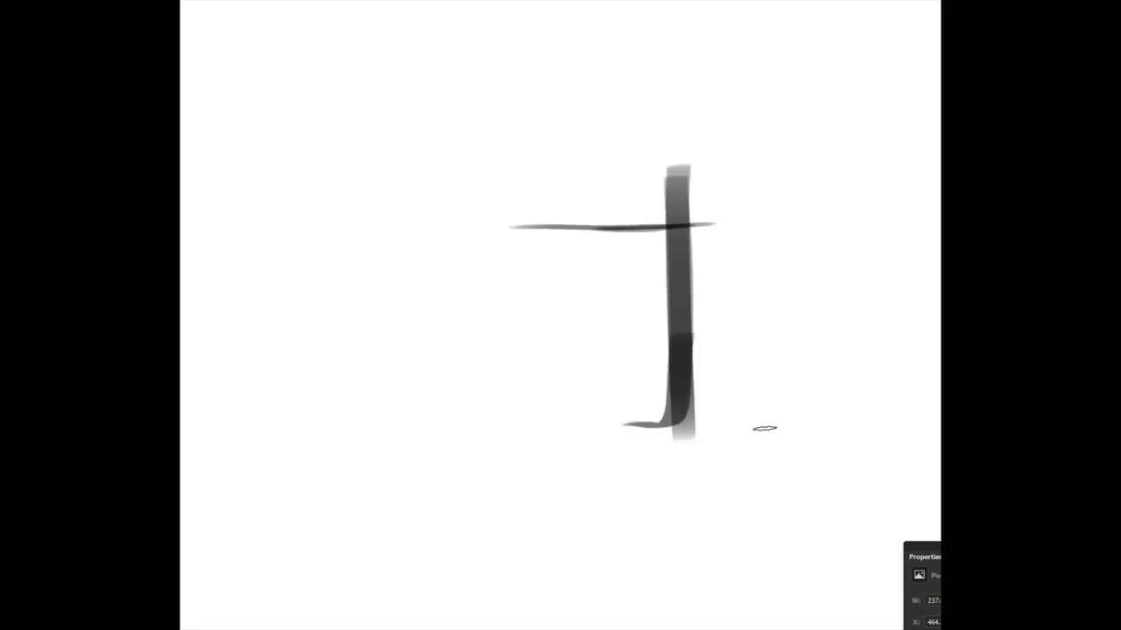
pyautogui.moveTo(764, 429); pyautogui.dragTo(439, 435)
pyautogui.moveTo(672, 390)
pyautogui.mouseDown()
pyautogui.moveTo(610, 430)
pyautogui.moveTo(642, 402)
pyautogui.moveTo(671, 318)
pyautogui.mouseUp()
pyautogui.moveTo(668, 425); pyautogui.dragTo(666, 216)
pyautogui.moveTo(673, 415); pyautogui.dragTo(677, 232)
pyautogui.moveTo(614, 218)
pyautogui.mouseDown()
pyautogui.moveTo(630, 462)
pyautogui.moveTo(635, 343)
pyautogui.moveTo(578, 435)
pyautogui.mouseUp()
pyautogui.moveTo(530, 219); pyautogui.dragTo(528, 444)
pyautogui.moveTo(482, 231)
pyautogui.mouseDown()
pyautogui.moveTo(529, 254)
pyautogui.moveTo(558, 212)
pyautogui.moveTo(690, 218)
pyautogui.mouseUp()
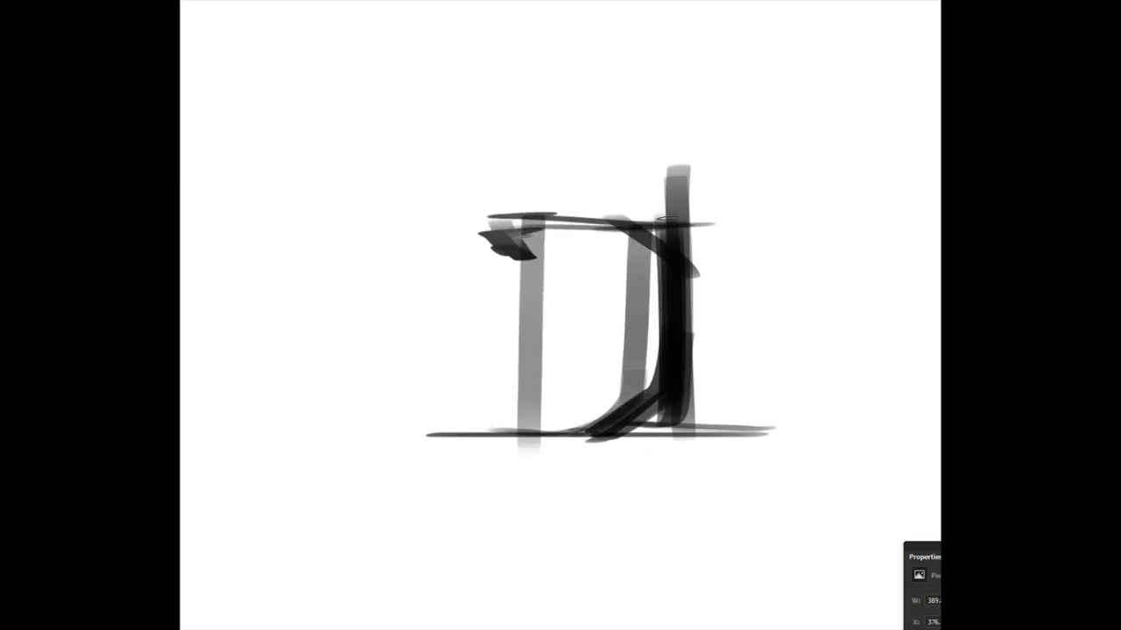
# - Darken the first silhouette's uprights, top edge and baseline, and add splayed feet beneath the right upright
pyautogui.moveTo(599, 219)
pyautogui.mouseDown()
pyautogui.moveTo(471, 221)
pyautogui.moveTo(525, 233)
pyautogui.moveTo(531, 452)
pyautogui.mouseUp()
pyautogui.moveTo(524, 245); pyautogui.dragTo(517, 432)
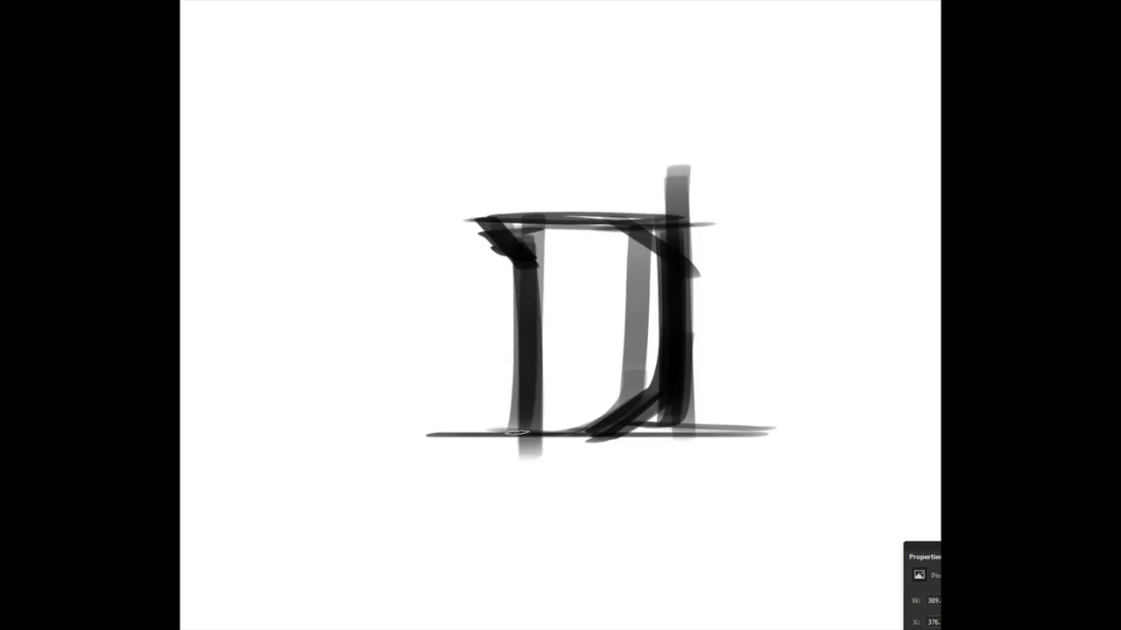
pyautogui.moveTo(676, 427); pyautogui.dragTo(769, 444)
pyautogui.moveTo(459, 429); pyautogui.dragTo(768, 442)
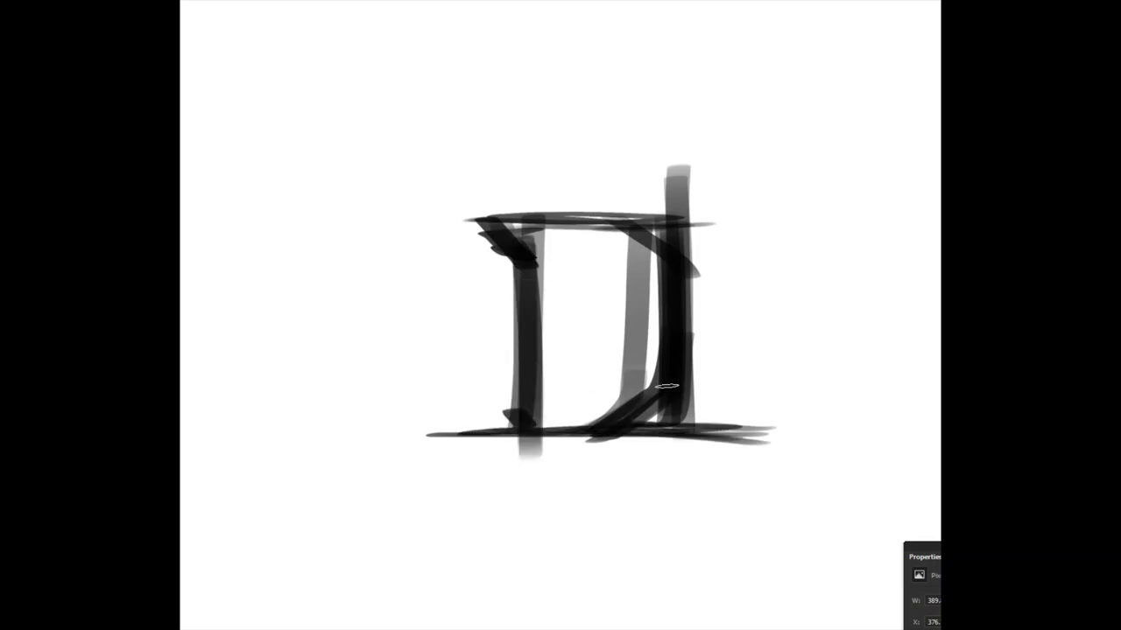
pyautogui.moveTo(667, 386); pyautogui.dragTo(677, 208)
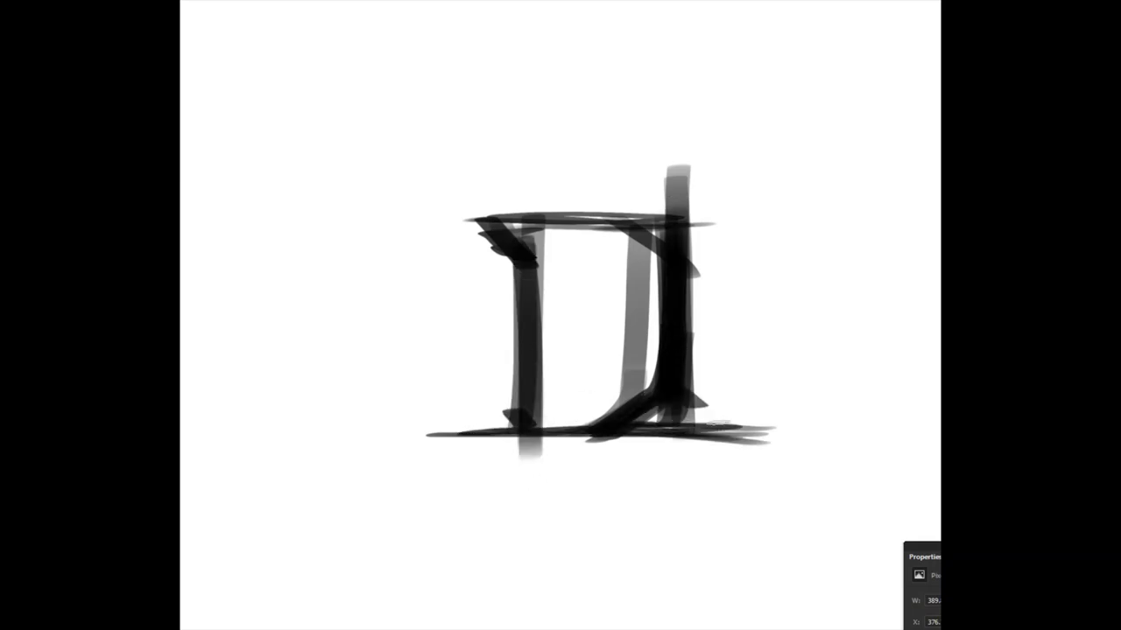
pyautogui.moveTo(684, 394); pyautogui.dragTo(730, 427)
pyautogui.moveTo(675, 310)
pyautogui.mouseDown()
pyautogui.moveTo(639, 417)
pyautogui.moveTo(635, 205)
pyautogui.mouseUp()
pyautogui.moveTo(625, 205)
pyautogui.mouseDown()
pyautogui.moveTo(618, 339)
pyautogui.moveTo(537, 422)
pyautogui.mouseUp()
pyautogui.moveTo(535, 257)
pyautogui.mouseDown()
pyautogui.moveTo(448, 239)
pyautogui.moveTo(512, 272)
pyautogui.mouseUp()
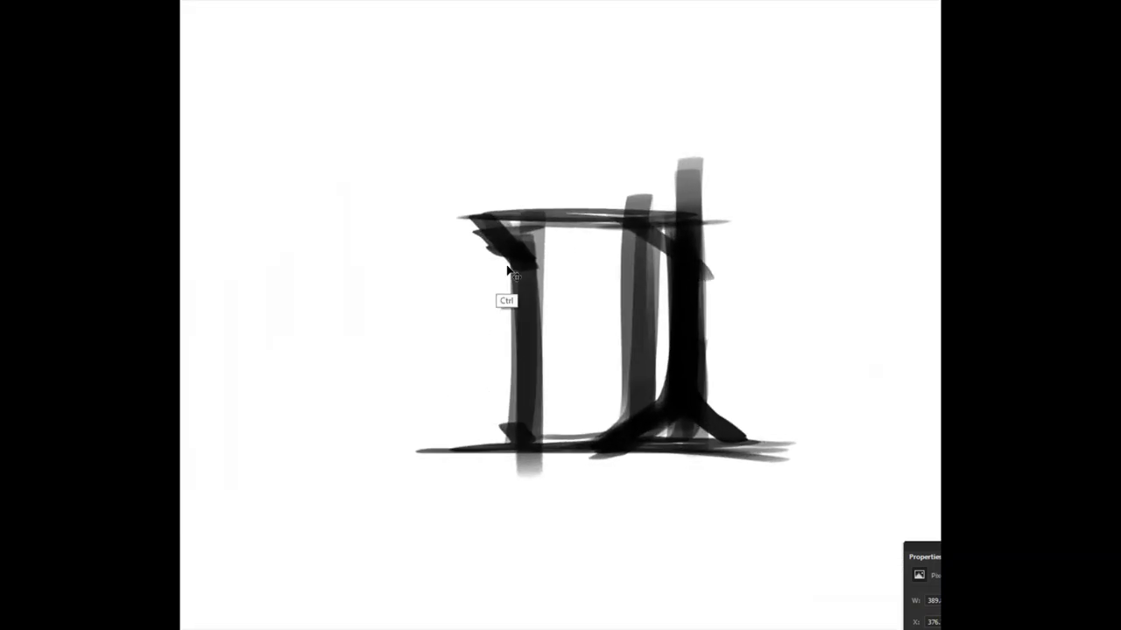
# - Scale the first silhouette down and move it to the upper-left area of the canvas
pyautogui.hotkey('ctrl', 't')
pyautogui.moveTo(793, 477)
pyautogui.mouseDown()
pyautogui.moveTo(627, 365)
pyautogui.moveTo(644, 406)
pyautogui.mouseUp()
pyautogui.moveTo(491, 315)
pyautogui.mouseDown()
pyautogui.moveTo(360, 207)
pyautogui.moveTo(301, 179)
pyautogui.mouseUp()
pyautogui.press('Return')
# - Add a new layer and start a second silhouette with a ground line, a thick right upright and slanted grey inner strokes
pyautogui.hotkey('ctrl', 'shift', 'n')
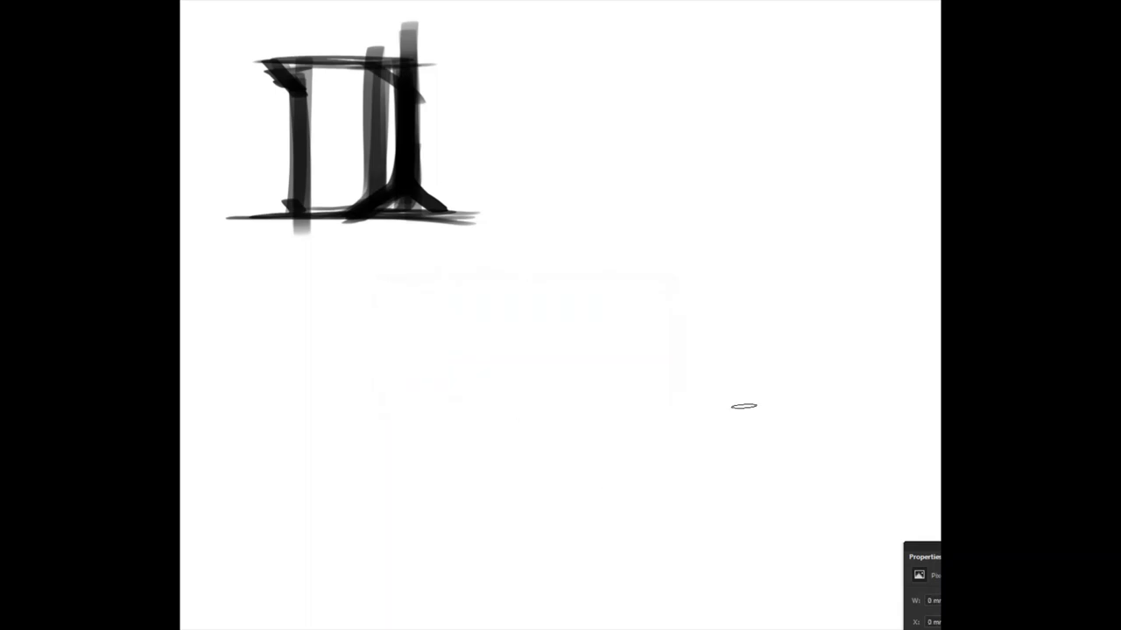
pyautogui.moveTo(774, 477); pyautogui.dragTo(459, 482)
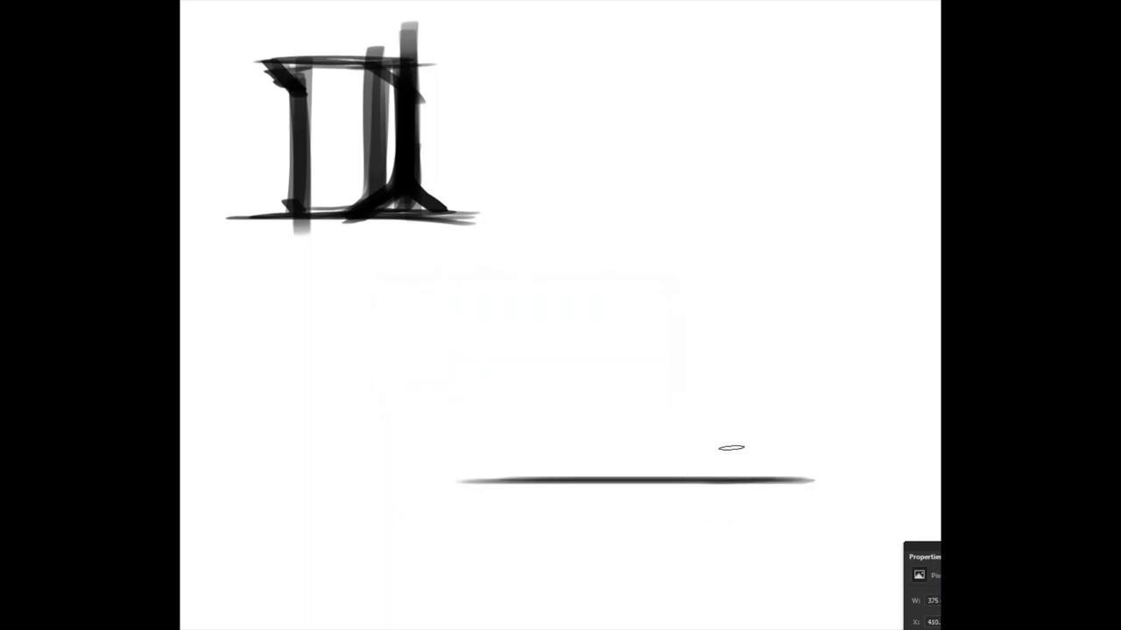
pyautogui.moveTo(718, 284)
pyautogui.mouseDown()
pyautogui.moveTo(718, 534)
pyautogui.moveTo(662, 257)
pyautogui.mouseUp()
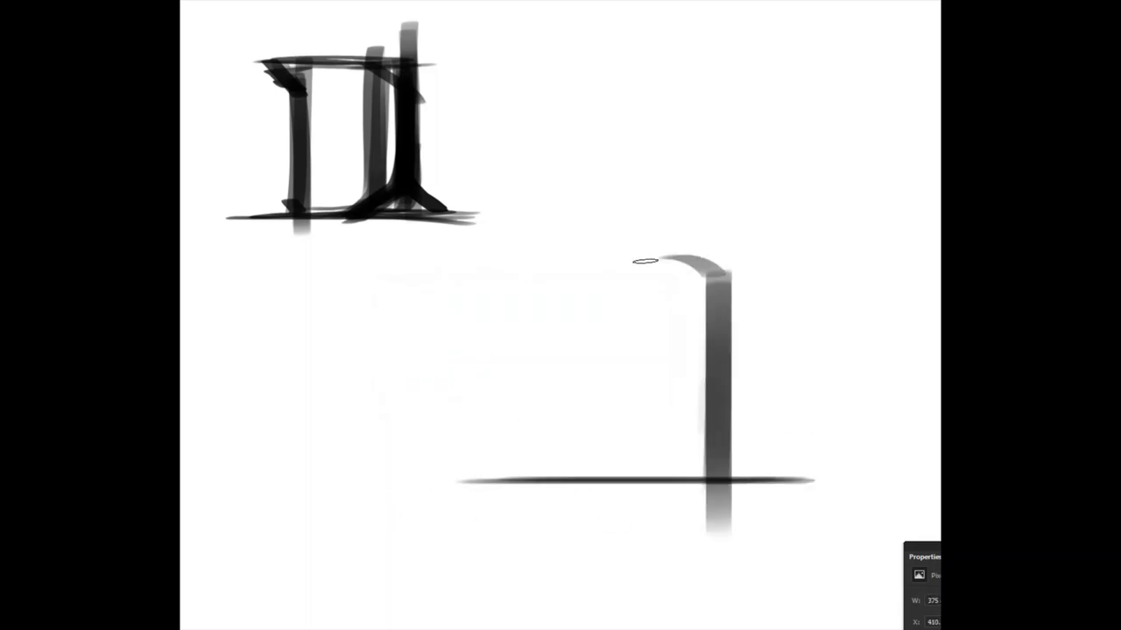
pyautogui.moveTo(735, 258)
pyautogui.mouseDown()
pyautogui.moveTo(550, 253)
pyautogui.moveTo(573, 254)
pyautogui.moveTo(561, 289)
pyautogui.moveTo(571, 483)
pyautogui.moveTo(696, 511)
pyautogui.mouseUp()
pyautogui.moveTo(696, 265); pyautogui.dragTo(666, 480)
pyautogui.moveTo(674, 306); pyautogui.dragTo(644, 486)
pyautogui.moveTo(604, 368); pyautogui.dragTo(638, 442)
# - Close the second silhouette's body with a baseline, left upright, spout and top edge, and darken its right upright
pyautogui.moveTo(711, 469); pyautogui.dragTo(516, 464)
pyautogui.moveTo(534, 269)
pyautogui.mouseDown()
pyautogui.moveTo(541, 260)
pyautogui.moveTo(565, 491)
pyautogui.mouseUp()
pyautogui.moveTo(713, 262); pyautogui.dragTo(713, 480)
pyautogui.moveTo(678, 250)
pyautogui.mouseDown()
pyautogui.moveTo(718, 280)
pyautogui.moveTo(717, 467)
pyautogui.mouseUp()
pyautogui.moveTo(725, 469); pyautogui.dragTo(585, 466)
pyautogui.moveTo(698, 254); pyautogui.dragTo(525, 249)
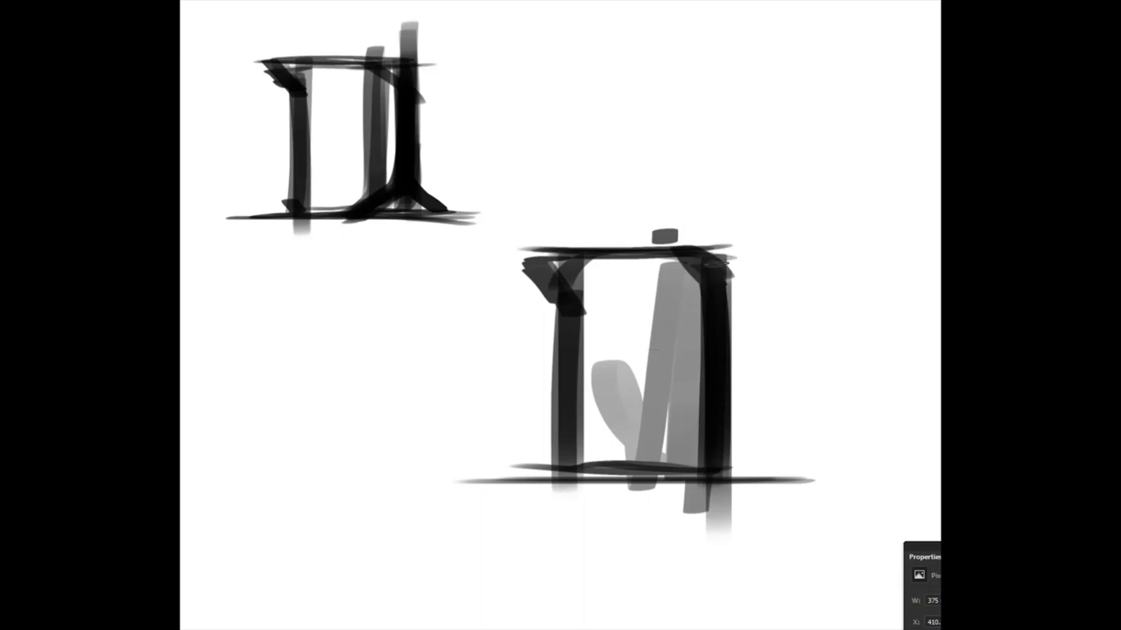
# - Paint an angled handle on the second silhouette's right side, a flared foot at the lower left and a knob above the top
pyautogui.moveTo(700, 254)
pyautogui.mouseDown()
pyautogui.moveTo(784, 337)
pyautogui.moveTo(762, 324)
pyautogui.mouseUp()
pyautogui.moveTo(731, 289)
pyautogui.mouseDown()
pyautogui.moveTo(768, 403)
pyautogui.moveTo(764, 325)
pyautogui.moveTo(766, 409)
pyautogui.mouseUp()
pyautogui.moveTo(766, 410)
pyautogui.mouseDown()
pyautogui.moveTo(758, 322)
pyautogui.moveTo(698, 254)
pyautogui.moveTo(756, 336)
pyautogui.moveTo(755, 447)
pyautogui.mouseUp()
pyautogui.press('z')
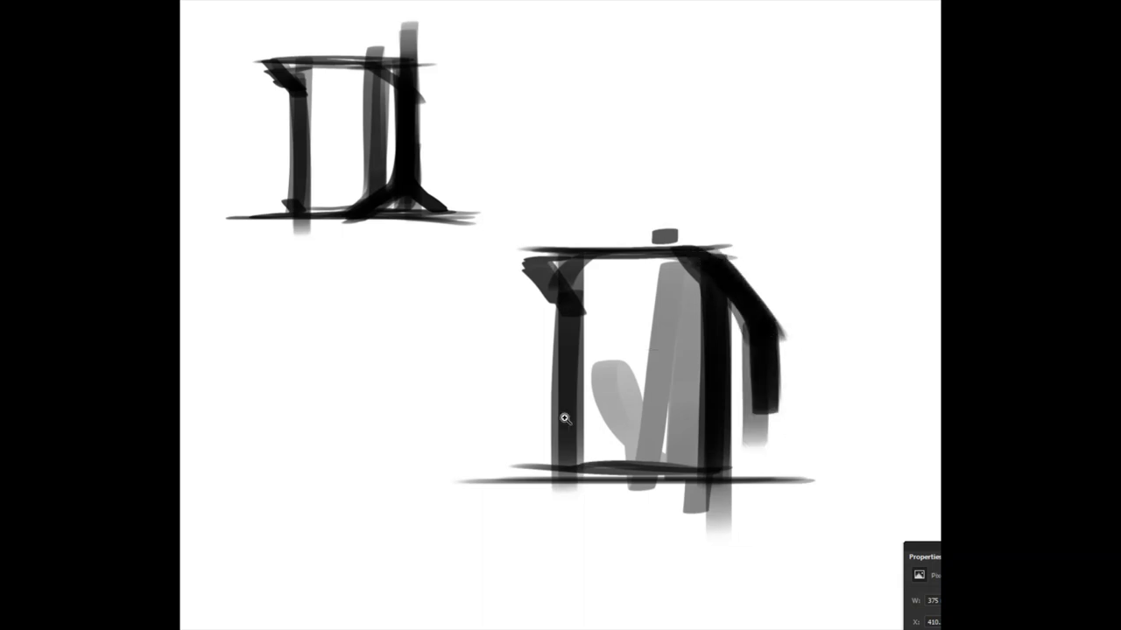
pyautogui.moveTo(565, 418); pyautogui.dragTo(561, 428)
pyautogui.moveTo(565, 450); pyautogui.dragTo(511, 487)
pyautogui.moveTo(511, 487); pyautogui.dragTo(560, 483)
pyautogui.moveTo(674, 144); pyautogui.dragTo(674, 184)
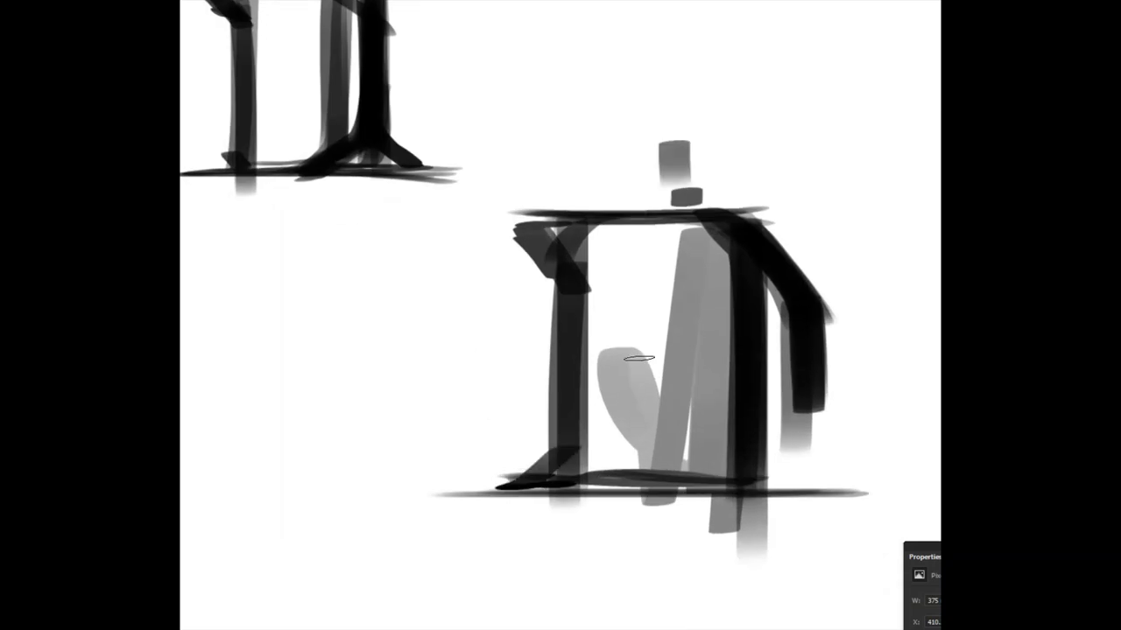
pyautogui.moveTo(637, 366)
pyautogui.mouseDown()
pyautogui.moveTo(506, 338)
pyautogui.moveTo(527, 401)
pyautogui.mouseUp()
# - Scale the second silhouette down to about 272 mm wide and place it on the ground line beside the first
pyautogui.hotkey('ctrl', 't')
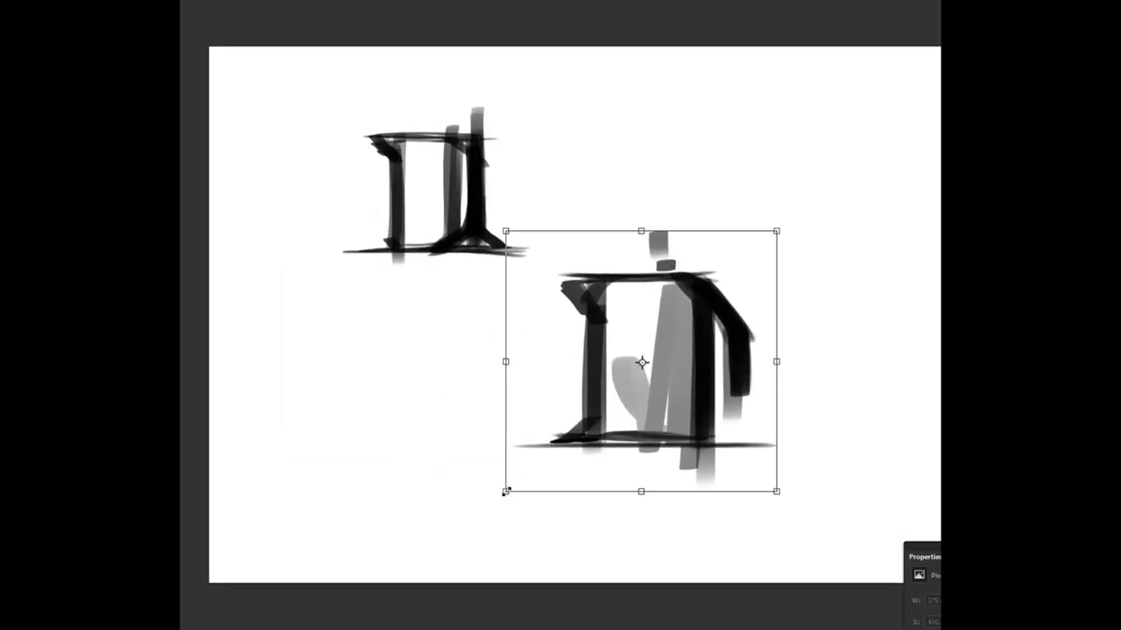
pyautogui.moveTo(506, 492); pyautogui.dragTo(580, 420)
pyautogui.moveTo(619, 390)
pyautogui.mouseDown()
pyautogui.moveTo(569, 242)
pyautogui.moveTo(553, 238)
pyautogui.moveTo(543, 254)
pyautogui.mouseUp()
pyautogui.press('Return')
# - Add a new layer and block in a third silhouette with ground lines, a rectangular body and splayed legs below it
pyautogui.hotkey('ctrl', 'shift', 'n')
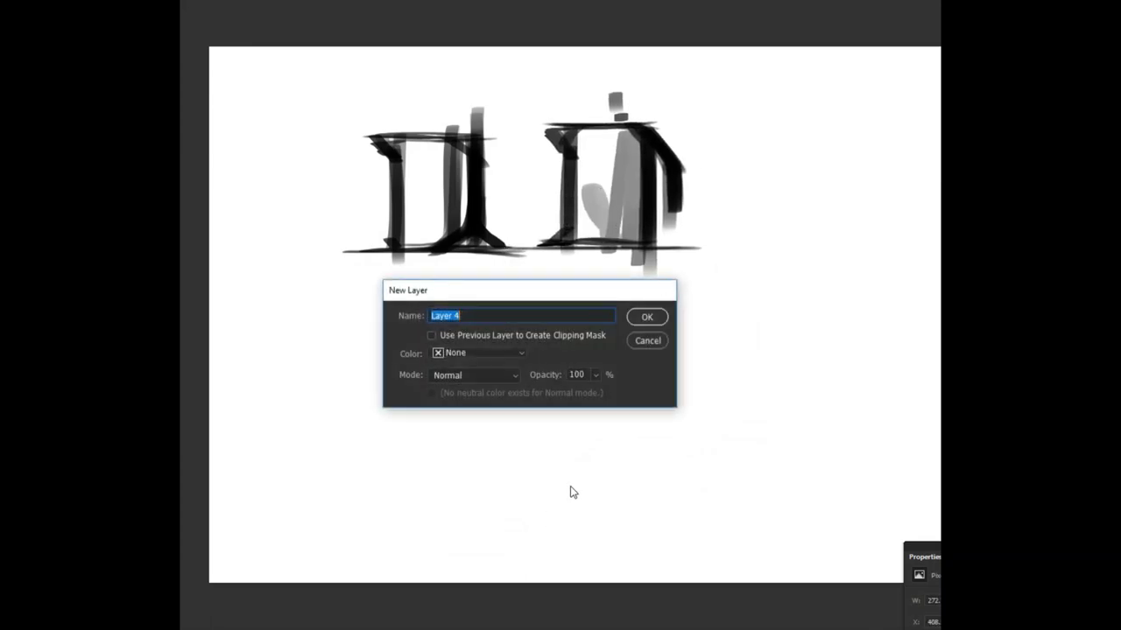
pyautogui.press('Return')
pyautogui.press('b')
pyautogui.moveTo(812, 521); pyautogui.dragTo(648, 522)
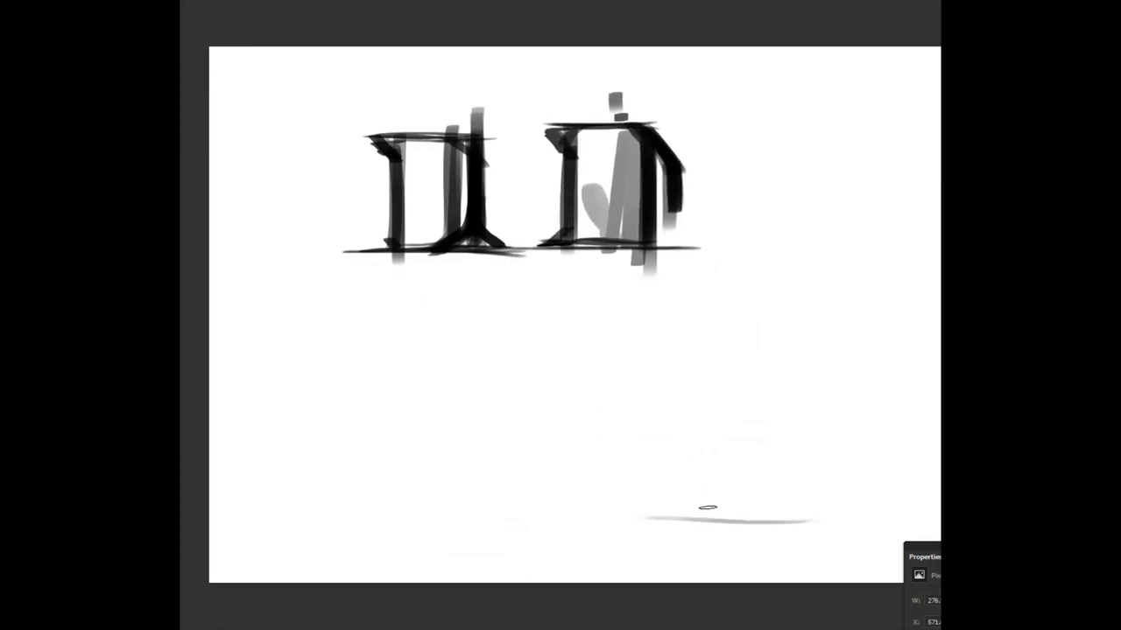
pyautogui.moveTo(833, 500)
pyautogui.mouseDown()
pyautogui.moveTo(554, 508)
pyautogui.moveTo(558, 498)
pyautogui.mouseUp()
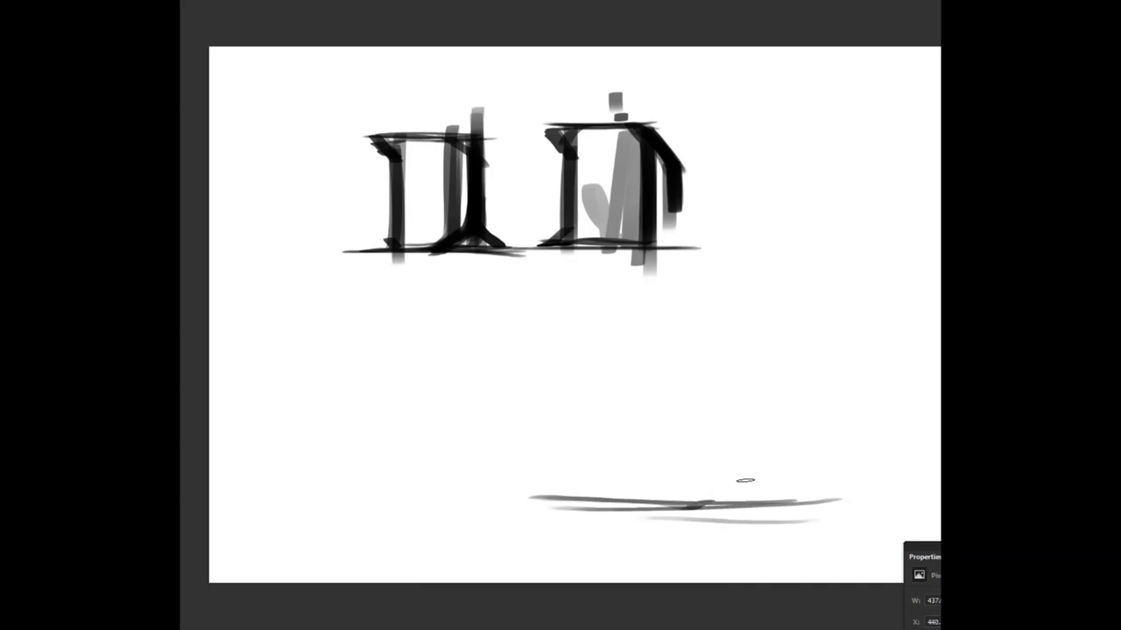
pyautogui.moveTo(816, 501)
pyautogui.mouseDown()
pyautogui.moveTo(760, 455)
pyautogui.moveTo(753, 341)
pyautogui.moveTo(759, 457)
pyautogui.moveTo(759, 320)
pyautogui.moveTo(709, 318)
pyautogui.moveTo(760, 309)
pyautogui.moveTo(665, 320)
pyautogui.moveTo(747, 320)
pyautogui.moveTo(665, 483)
pyautogui.mouseUp()
pyautogui.moveTo(655, 444)
pyautogui.mouseDown()
pyautogui.moveTo(655, 319)
pyautogui.moveTo(755, 454)
pyautogui.mouseUp()
pyautogui.moveTo(755, 454)
pyautogui.mouseDown()
pyautogui.moveTo(661, 446)
pyautogui.moveTo(762, 456)
pyautogui.mouseUp()
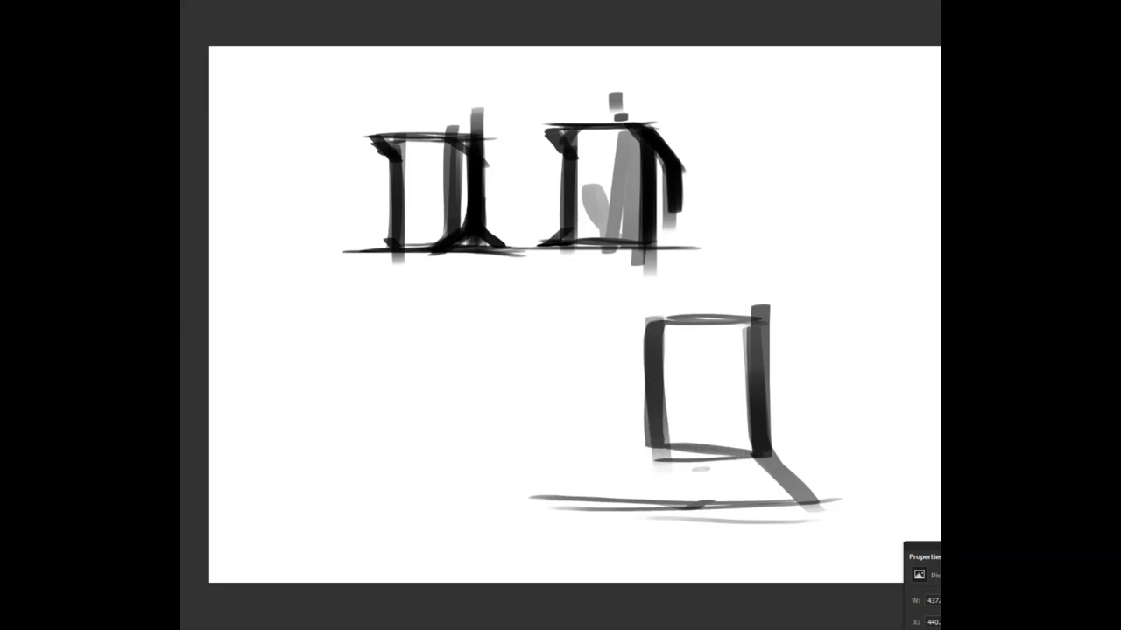
pyautogui.moveTo(790, 495)
pyautogui.mouseDown()
pyautogui.moveTo(711, 463)
pyautogui.moveTo(618, 505)
pyautogui.mouseUp()
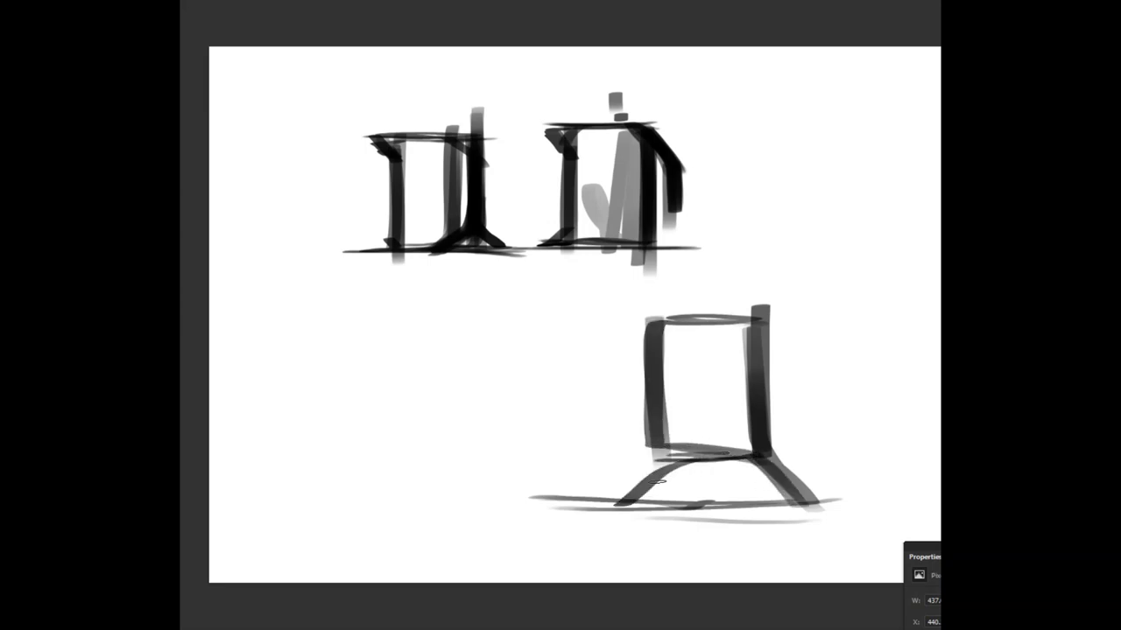
# - Add a separate handle bar and a small spout to the third silhouette, and darken its top edge, base and side uprights
pyautogui.moveTo(807, 338)
pyautogui.mouseDown()
pyautogui.moveTo(825, 492)
pyautogui.moveTo(767, 432)
pyautogui.mouseUp()
pyautogui.moveTo(758, 312)
pyautogui.mouseDown()
pyautogui.moveTo(776, 467)
pyautogui.moveTo(683, 462)
pyautogui.moveTo(620, 502)
pyautogui.mouseUp()
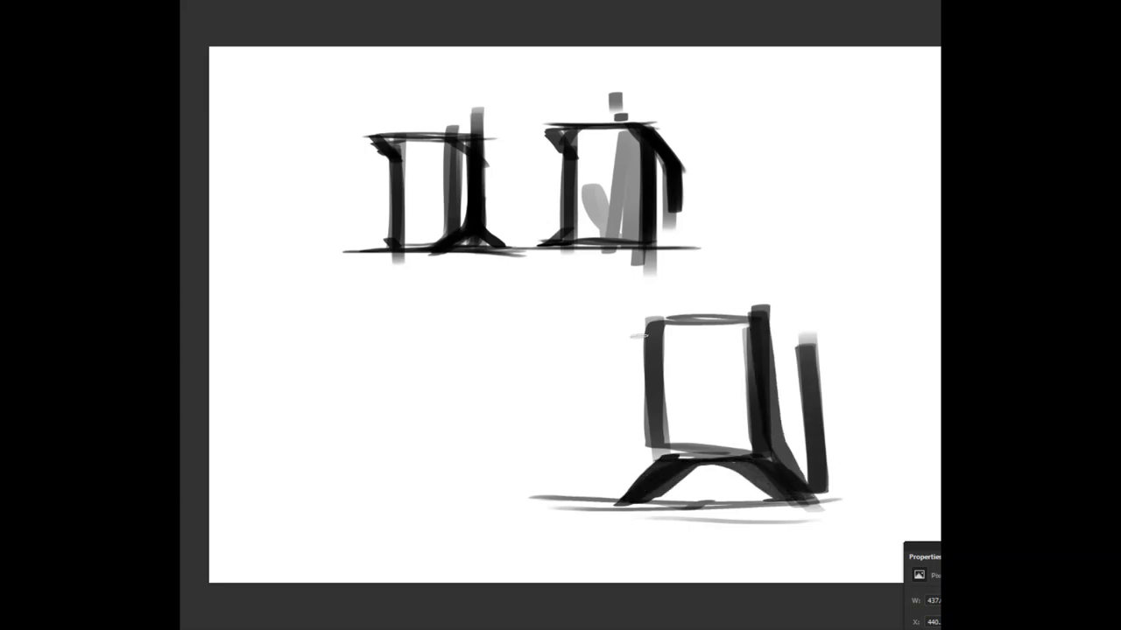
pyautogui.moveTo(620, 315); pyautogui.dragTo(735, 317)
pyautogui.moveTo(756, 317); pyautogui.dragTo(660, 317)
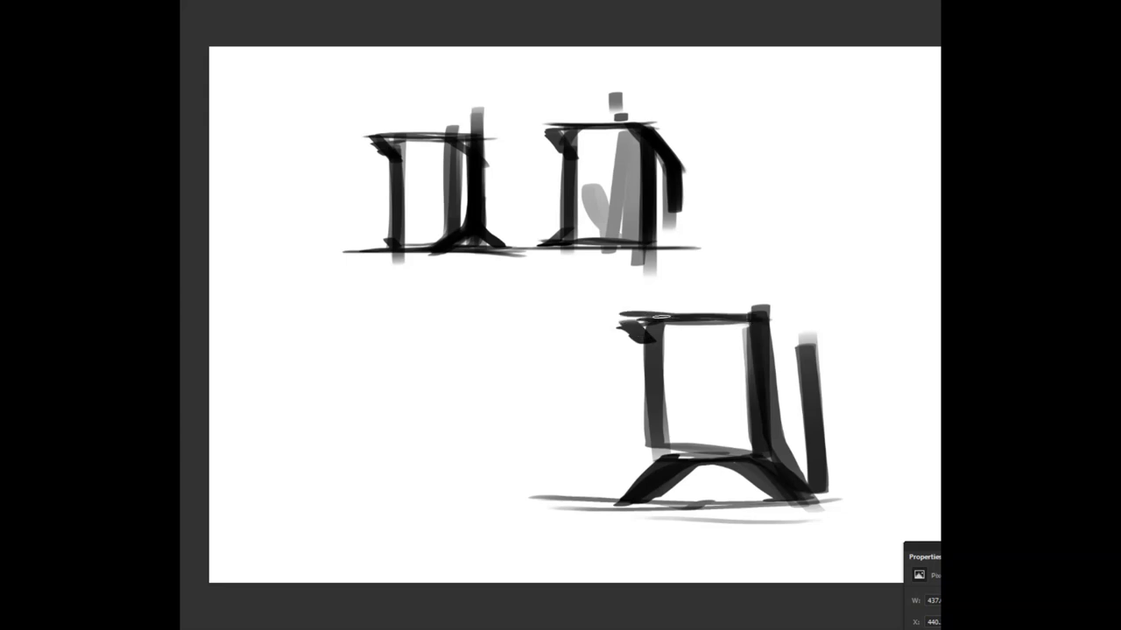
pyautogui.moveTo(756, 315); pyautogui.dragTo(760, 473)
pyautogui.moveTo(770, 450); pyautogui.dragTo(659, 450)
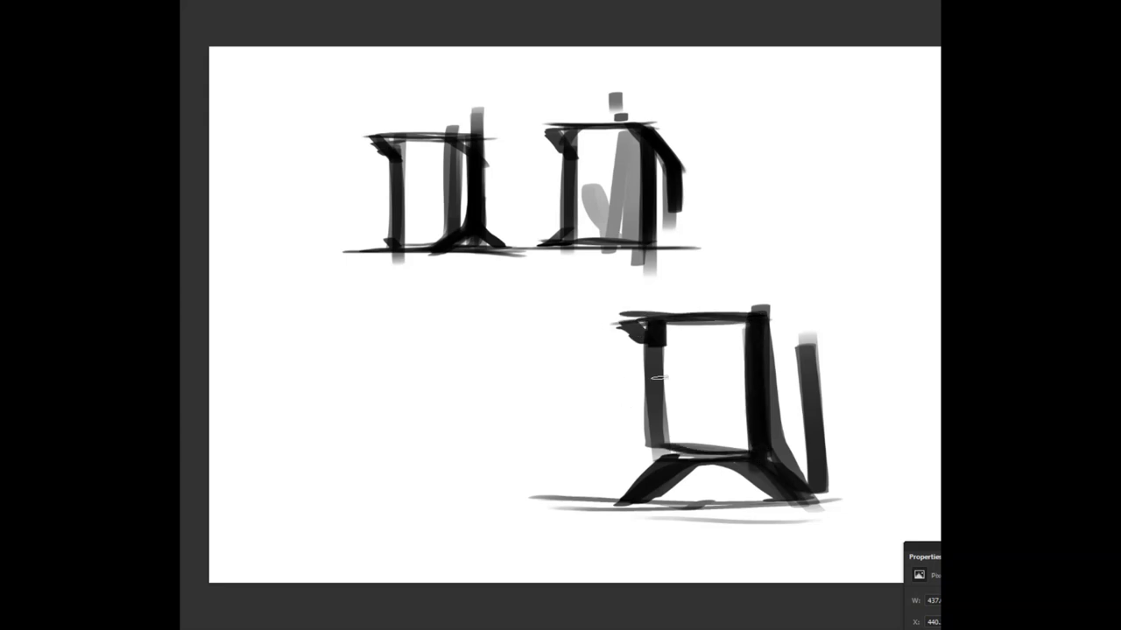
pyautogui.moveTo(657, 346); pyautogui.dragTo(655, 456)
# - Thicken the third silhouette's splayed legs and handle bar, and join the handle to the body's top right corner
pyautogui.moveTo(744, 465); pyautogui.dragTo(793, 501)
pyautogui.moveTo(793, 501)
pyautogui.mouseDown()
pyautogui.moveTo(646, 500)
pyautogui.moveTo(814, 503)
pyautogui.mouseUp()
pyautogui.moveTo(764, 498); pyautogui.dragTo(585, 495)
pyautogui.moveTo(740, 395)
pyautogui.mouseDown()
pyautogui.moveTo(660, 383)
pyautogui.moveTo(741, 403)
pyautogui.mouseUp()
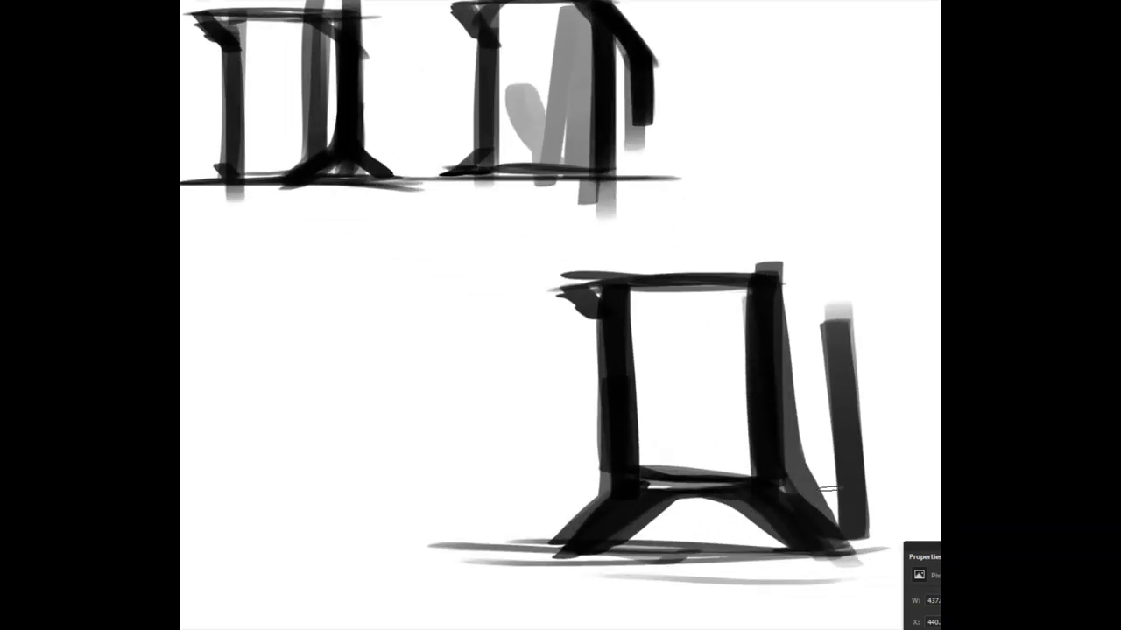
pyautogui.moveTo(836, 324); pyautogui.dragTo(842, 546)
pyautogui.moveTo(838, 336)
pyautogui.mouseDown()
pyautogui.moveTo(838, 529)
pyautogui.moveTo(824, 543)
pyautogui.mouseUp()
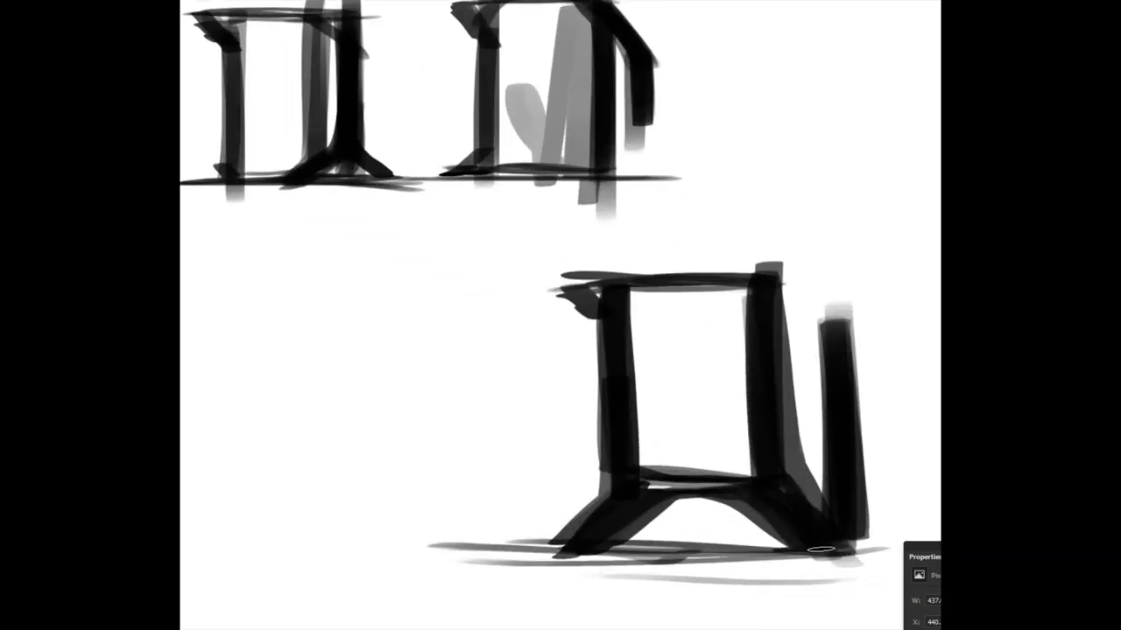
pyautogui.moveTo(828, 337)
pyautogui.mouseDown()
pyautogui.moveTo(751, 275)
pyautogui.moveTo(827, 331)
pyautogui.mouseUp()
pyautogui.moveTo(784, 285); pyautogui.dragTo(842, 467)
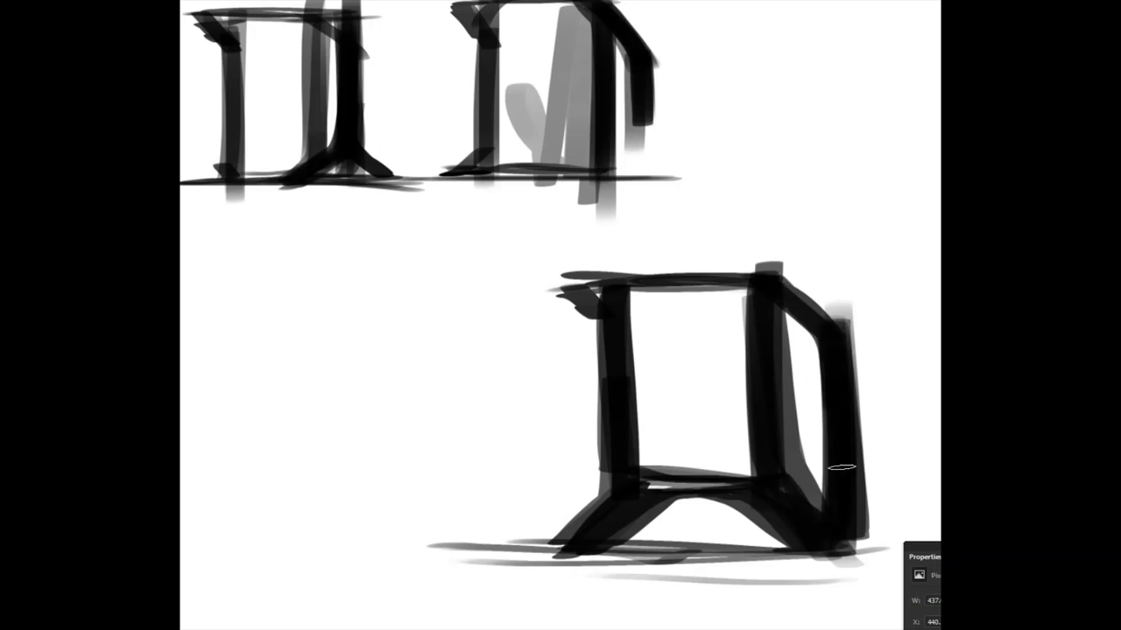
# - Shade the right half of the third silhouette's body interior with vertical grey strokes
pyautogui.moveTo(705, 388)
pyautogui.mouseDown()
pyautogui.moveTo(600, 329)
pyautogui.moveTo(633, 358)
pyautogui.moveTo(696, 376)
pyautogui.mouseUp()
pyautogui.moveTo(778, 308)
pyautogui.mouseDown()
pyautogui.moveTo(826, 354)
pyautogui.moveTo(715, 398)
pyautogui.moveTo(689, 474)
pyautogui.mouseUp()
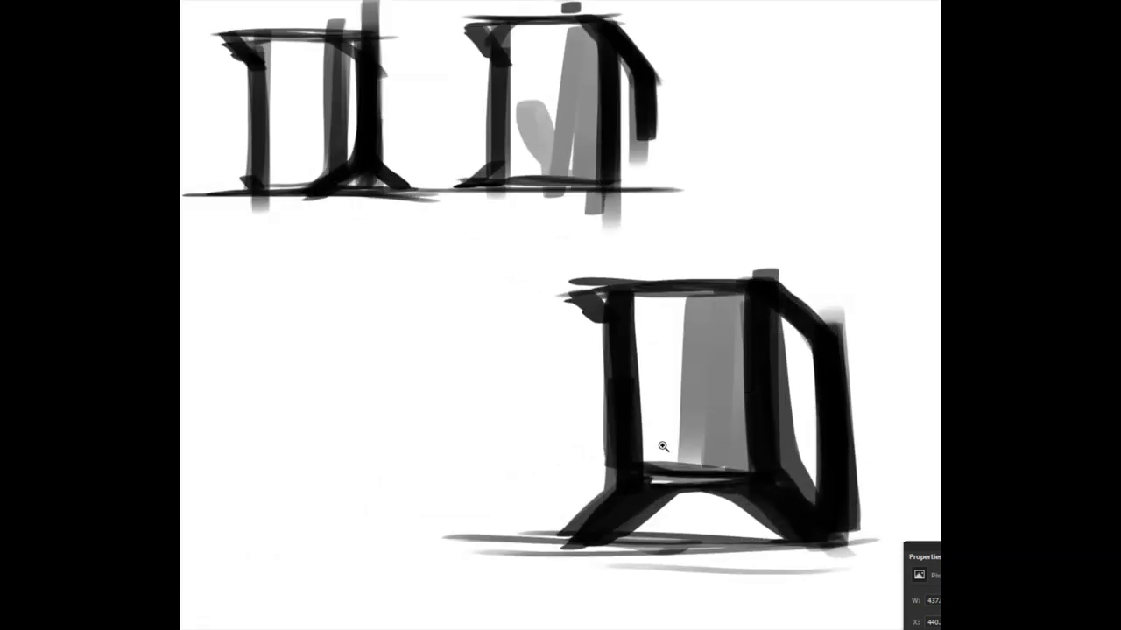
pyautogui.moveTo(653, 434)
pyautogui.mouseDown()
pyautogui.moveTo(636, 415)
pyautogui.moveTo(546, 392)
pyautogui.moveTo(561, 430)
pyautogui.mouseUp()
# - Scale the third silhouette down to about 311 mm wide and line it up to the right of the second
pyautogui.hotkey('ctrl', 't')
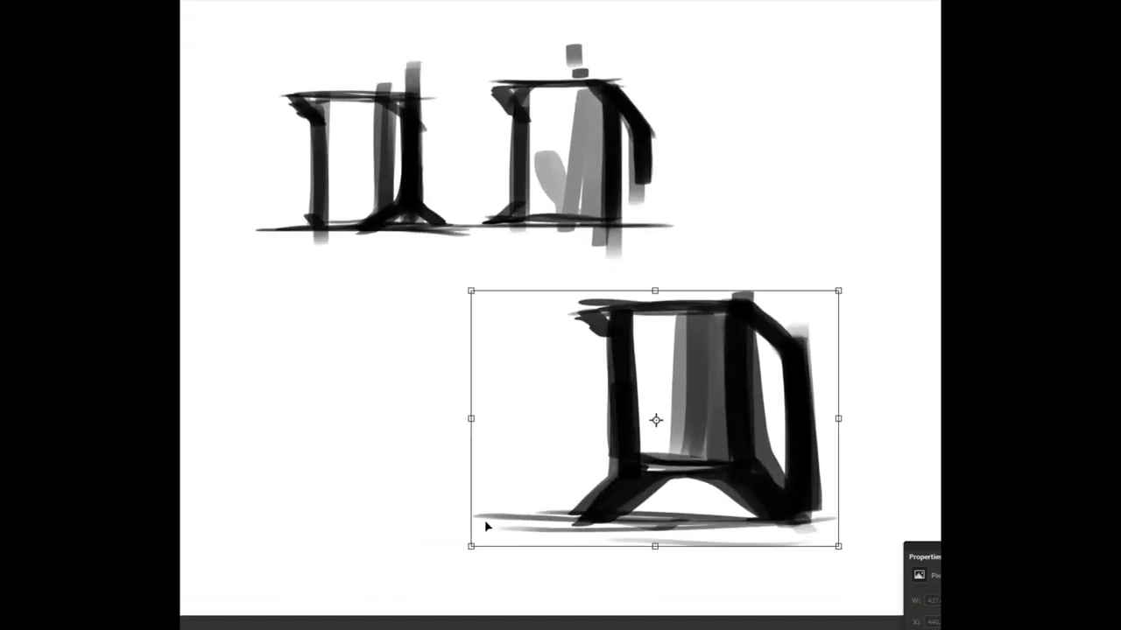
pyautogui.moveTo(466, 547); pyautogui.dragTo(578, 470)
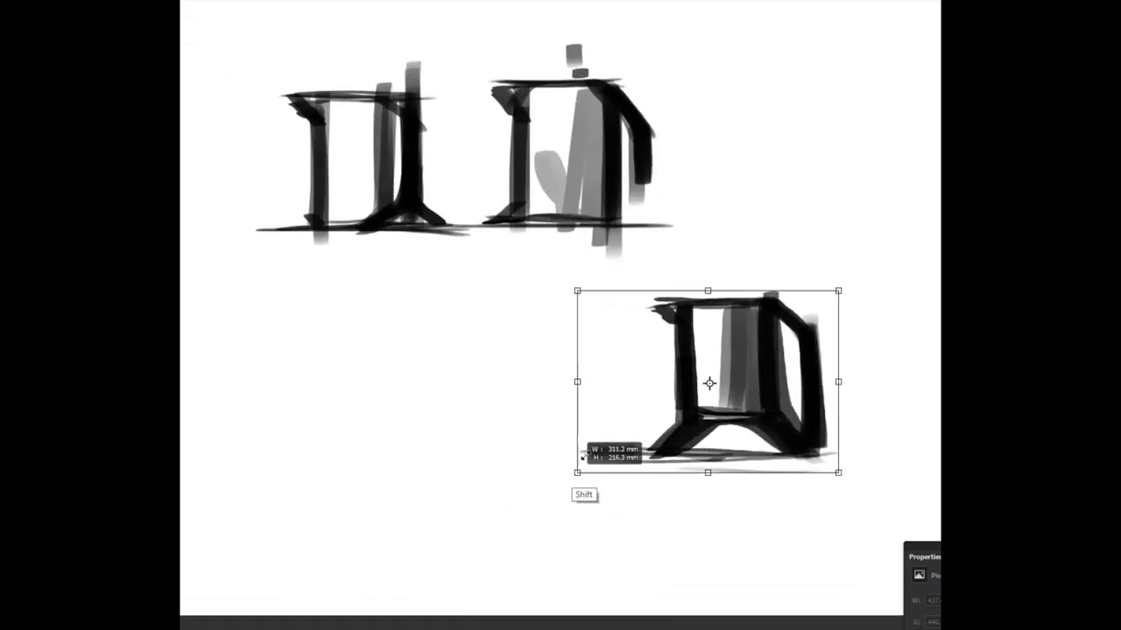
pyautogui.moveTo(642, 337); pyautogui.dragTo(660, 190)
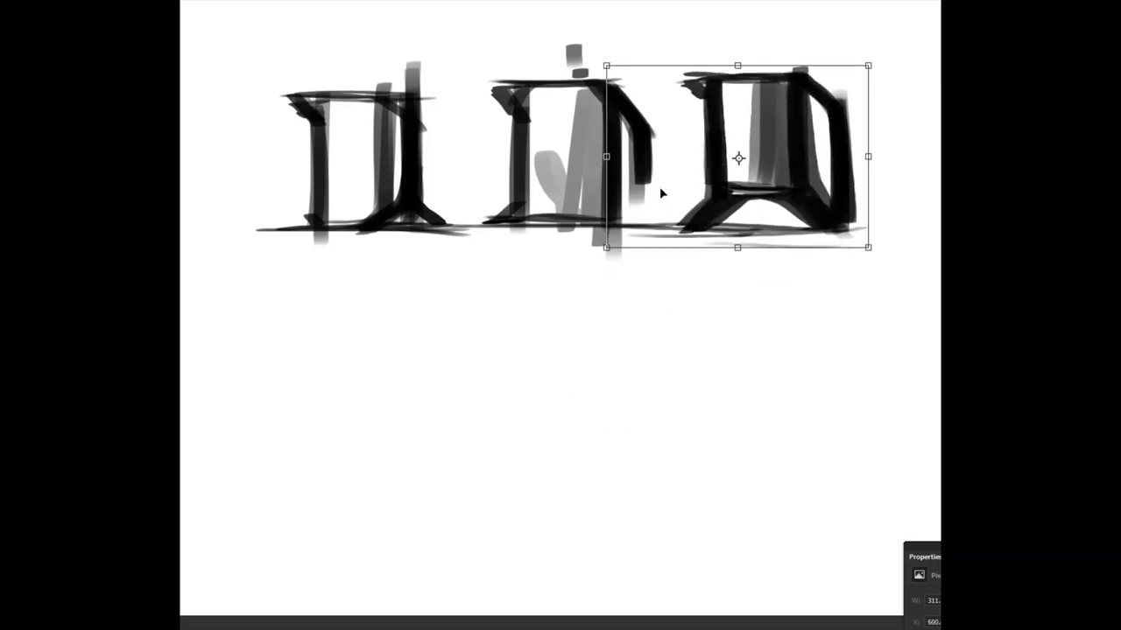
pyautogui.press('Return')
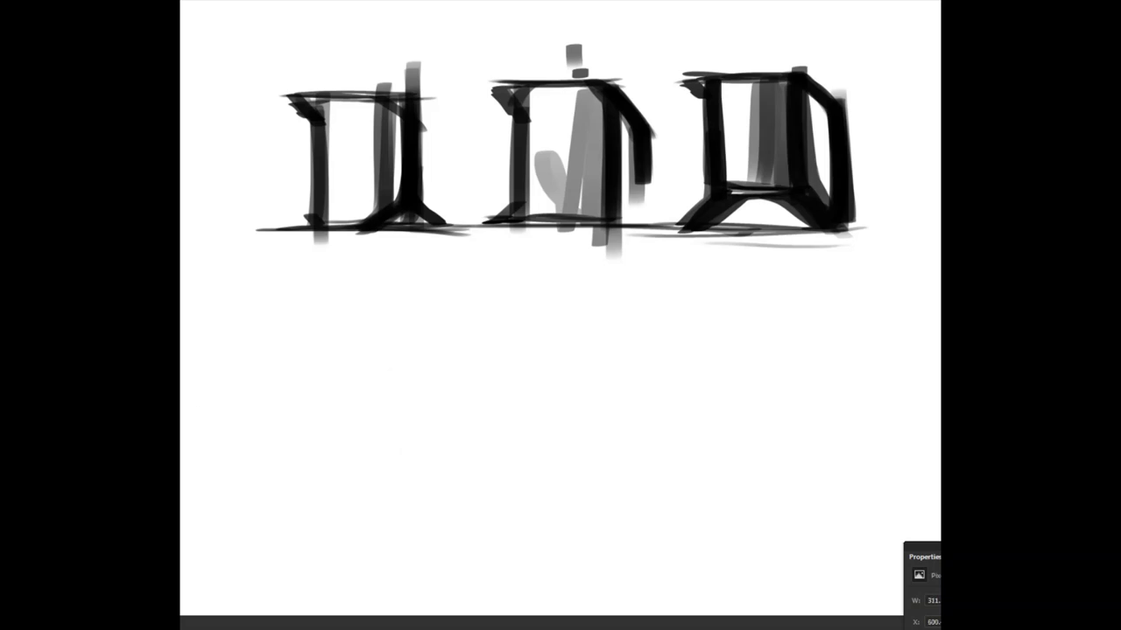
# - Add a new layer and start a fourth silhouette with two top lines, a thick left upright and an arrow from the third sketch
pyautogui.hotkey('ctrl', 'shift', 'n')
pyautogui.press('Return')
pyautogui.moveTo(676, 391)
pyautogui.mouseDown()
pyautogui.moveTo(574, 390)
pyautogui.moveTo(546, 377)
pyautogui.moveTo(563, 471)
pyautogui.mouseUp()
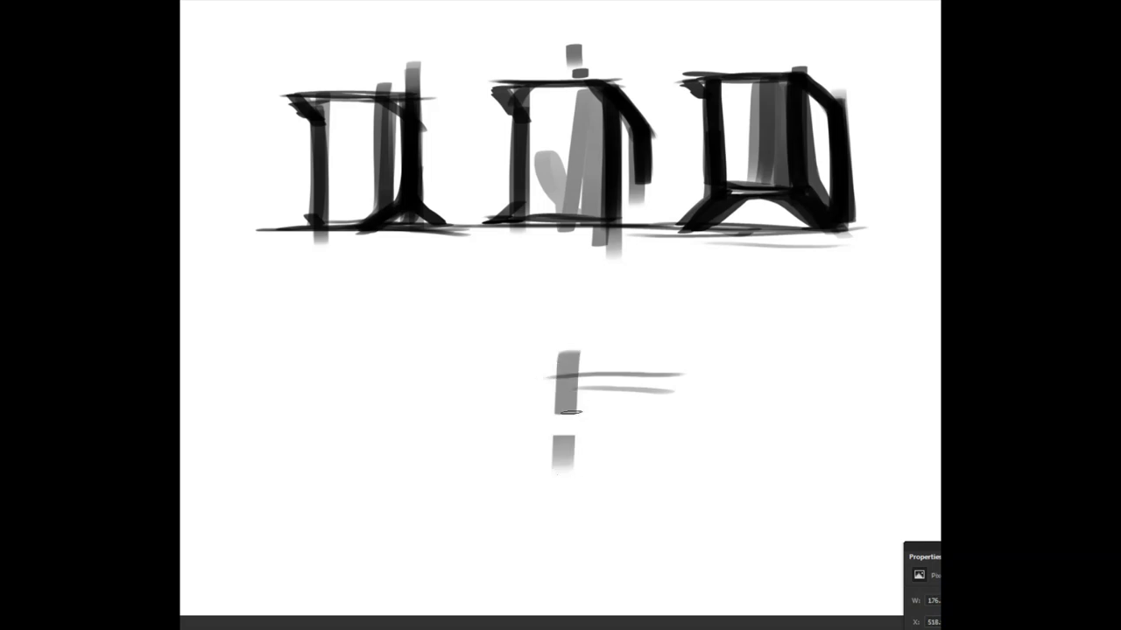
pyautogui.moveTo(570, 336); pyautogui.dragTo(556, 531)
pyautogui.moveTo(567, 359); pyautogui.dragTo(567, 542)
pyautogui.moveTo(703, 254)
pyautogui.mouseDown()
pyautogui.moveTo(647, 320)
pyautogui.moveTo(694, 312)
pyautogui.mouseUp()
# - Paint the fourth silhouette's bottom line, two splayed legs and a curved handle joining the top to the right leg
pyautogui.moveTo(556, 501)
pyautogui.mouseDown()
pyautogui.moveTo(507, 561)
pyautogui.moveTo(674, 521)
pyautogui.mouseUp()
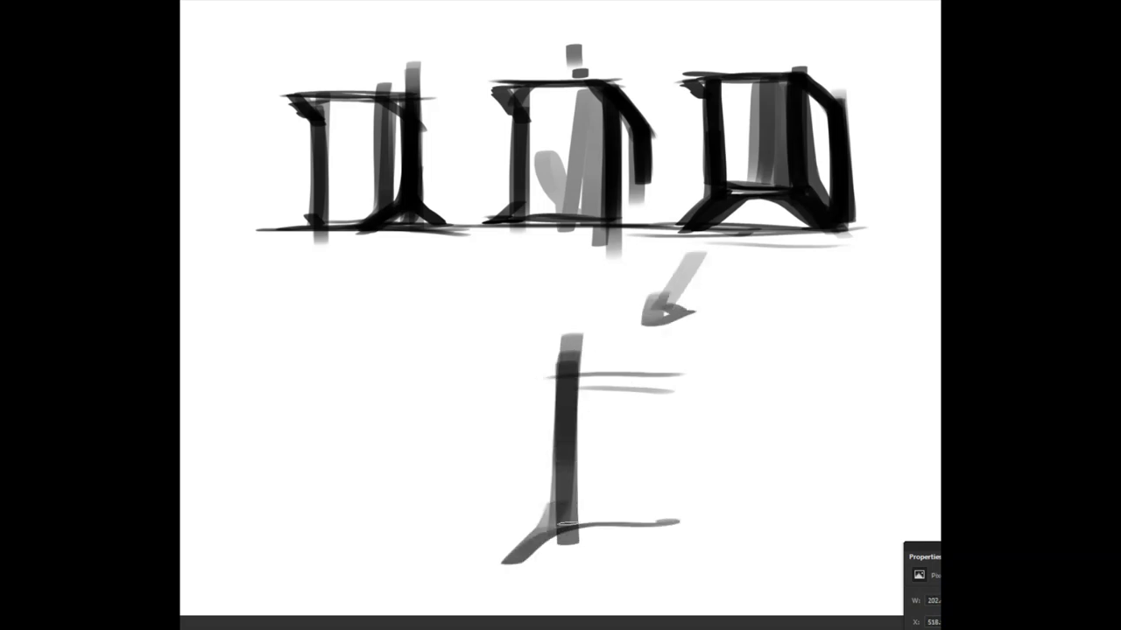
pyautogui.moveTo(547, 522)
pyautogui.mouseDown()
pyautogui.moveTo(710, 553)
pyautogui.moveTo(615, 515)
pyautogui.moveTo(521, 555)
pyautogui.mouseUp()
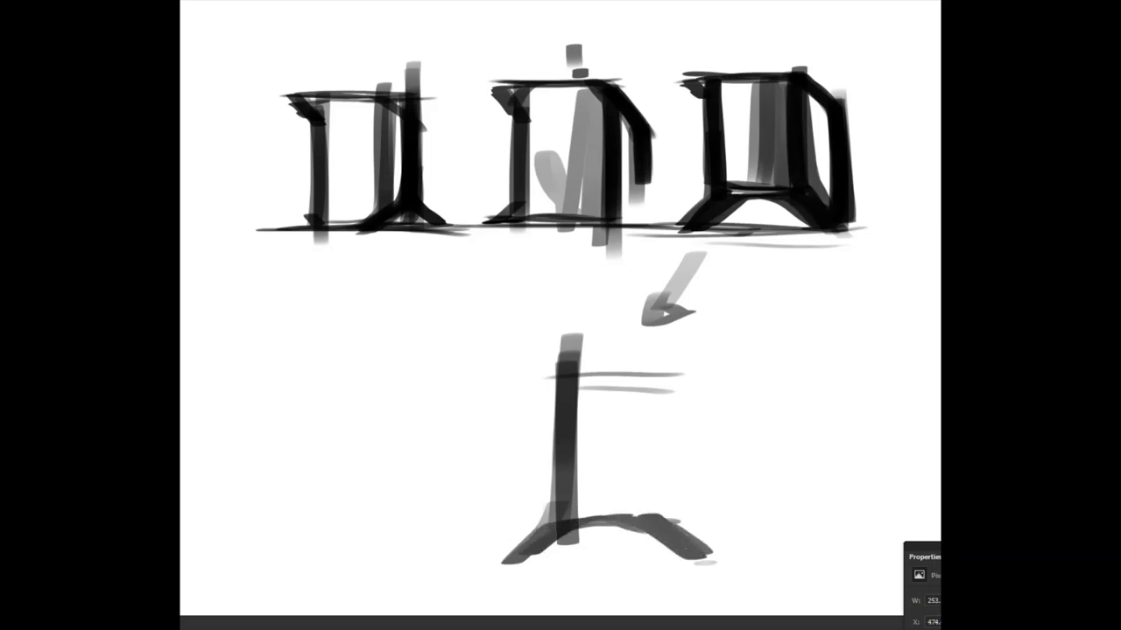
pyautogui.moveTo(623, 473)
pyautogui.mouseDown()
pyautogui.moveTo(709, 553)
pyautogui.moveTo(690, 528)
pyautogui.moveTo(643, 526)
pyautogui.mouseUp()
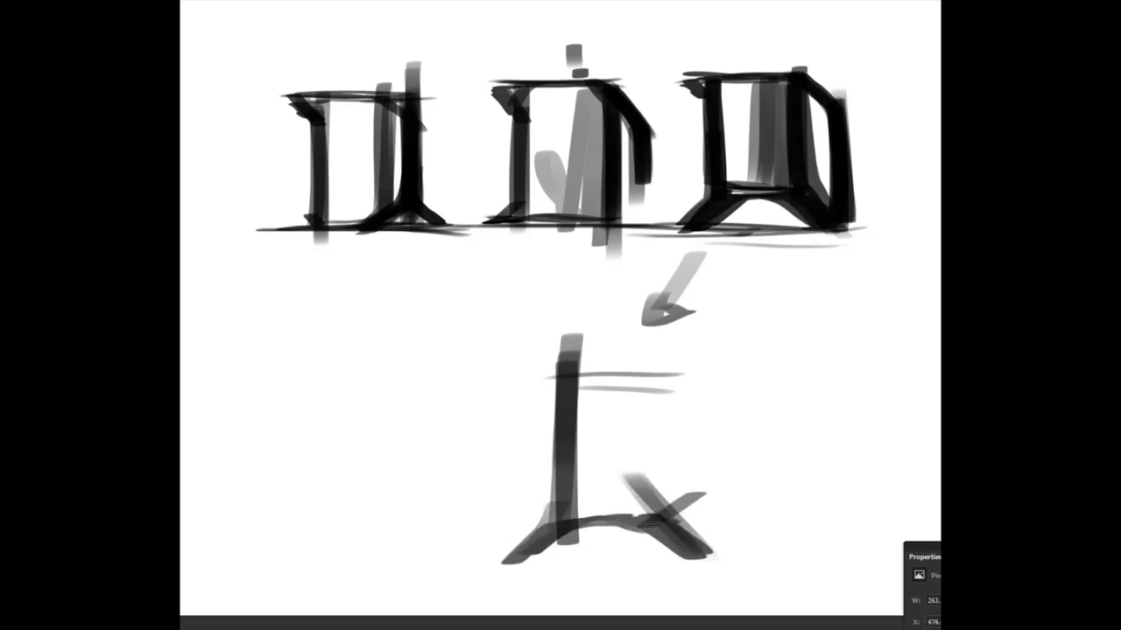
pyautogui.moveTo(698, 499); pyautogui.dragTo(643, 525)
pyautogui.moveTo(655, 520)
pyautogui.mouseDown()
pyautogui.moveTo(704, 558)
pyautogui.moveTo(711, 401)
pyautogui.mouseUp()
pyautogui.moveTo(710, 490)
pyautogui.mouseDown()
pyautogui.moveTo(632, 355)
pyautogui.moveTo(692, 488)
pyautogui.mouseUp()
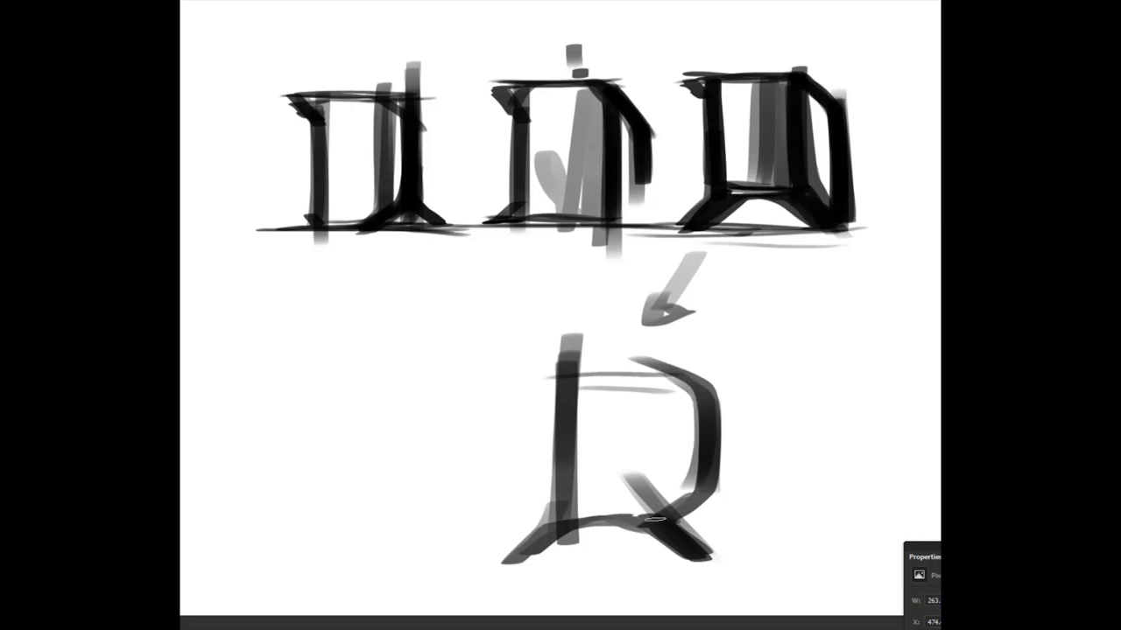
# - Paint the fourth silhouette's dark top rim and two thick body sides that taper inward toward the base
pyautogui.moveTo(662, 368)
pyautogui.mouseDown()
pyautogui.moveTo(643, 510)
pyautogui.moveTo(663, 368)
pyautogui.moveTo(532, 372)
pyautogui.mouseUp()
pyautogui.moveTo(603, 373); pyautogui.dragTo(652, 378)
pyautogui.moveTo(541, 378)
pyautogui.mouseDown()
pyautogui.moveTo(571, 508)
pyautogui.moveTo(655, 378)
pyautogui.moveTo(581, 517)
pyautogui.mouseUp()
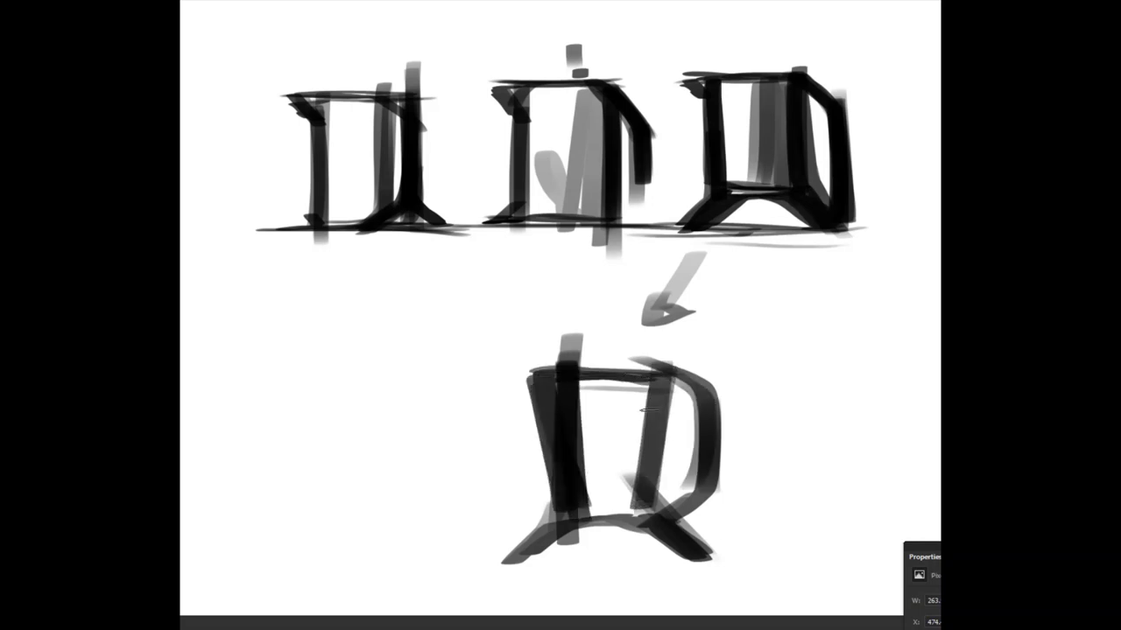
pyautogui.moveTo(659, 375)
pyautogui.mouseDown()
pyautogui.moveTo(641, 512)
pyautogui.moveTo(705, 557)
pyautogui.mouseUp()
# - Add loose ground strokes beneath the fourth silhouette and darken its splayed legs and base
pyautogui.moveTo(467, 560); pyautogui.dragTo(744, 557)
pyautogui.moveTo(456, 562)
pyautogui.mouseDown()
pyautogui.moveTo(736, 545)
pyautogui.moveTo(478, 552)
pyautogui.mouseUp()
pyautogui.moveTo(618, 535); pyautogui.dragTo(698, 562)
pyautogui.moveTo(709, 565)
pyautogui.mouseDown()
pyautogui.moveTo(594, 529)
pyautogui.moveTo(523, 537)
pyautogui.mouseUp()
pyautogui.moveTo(569, 532)
pyautogui.mouseDown()
pyautogui.moveTo(512, 561)
pyautogui.moveTo(708, 565)
pyautogui.mouseUp()
pyautogui.moveTo(561, 550); pyautogui.dragTo(665, 551)
pyautogui.moveTo(595, 553); pyautogui.dragTo(499, 562)
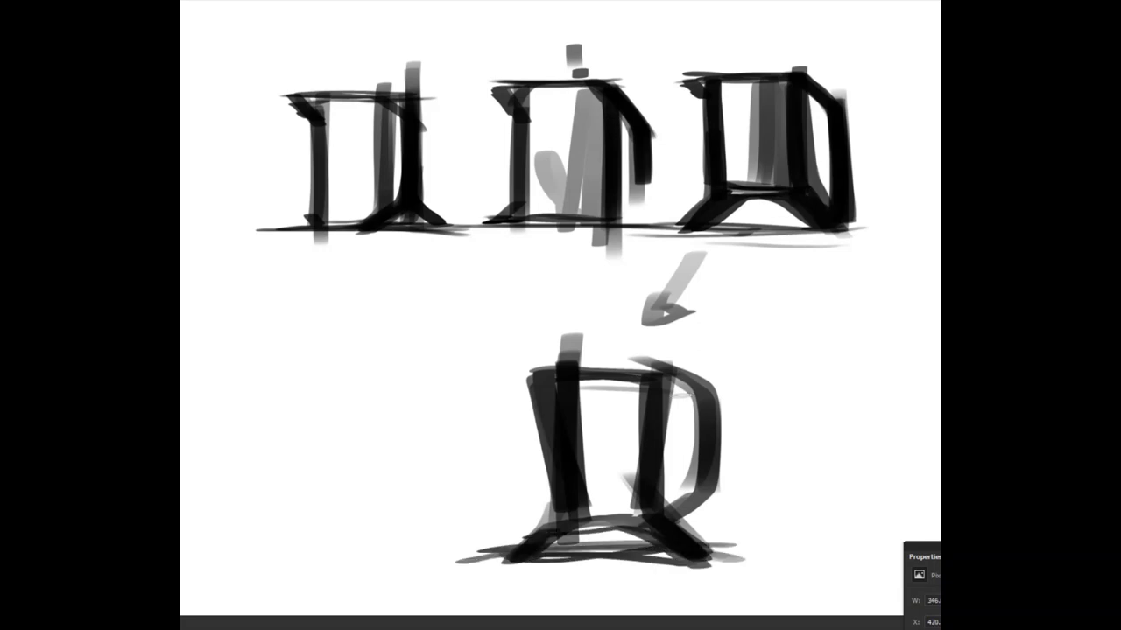
# - Darken the fourth silhouette's two body sides, adding a small spout at the top left and thickening the handle's inner edge
pyautogui.moveTo(642, 380)
pyautogui.mouseDown()
pyautogui.moveTo(700, 410)
pyautogui.moveTo(692, 503)
pyautogui.moveTo(660, 519)
pyautogui.mouseUp()
pyautogui.moveTo(538, 426)
pyautogui.mouseDown()
pyautogui.moveTo(452, 397)
pyautogui.moveTo(500, 435)
pyautogui.mouseUp()
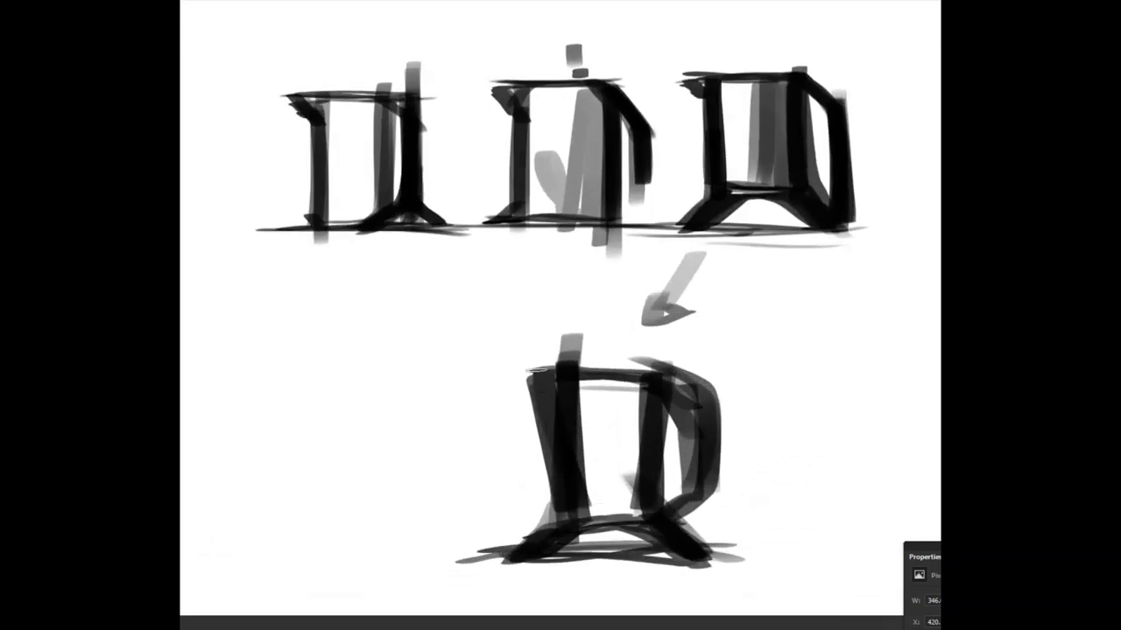
pyautogui.moveTo(536, 372)
pyautogui.mouseDown()
pyautogui.moveTo(556, 392)
pyautogui.moveTo(547, 453)
pyautogui.moveTo(562, 526)
pyautogui.mouseUp()
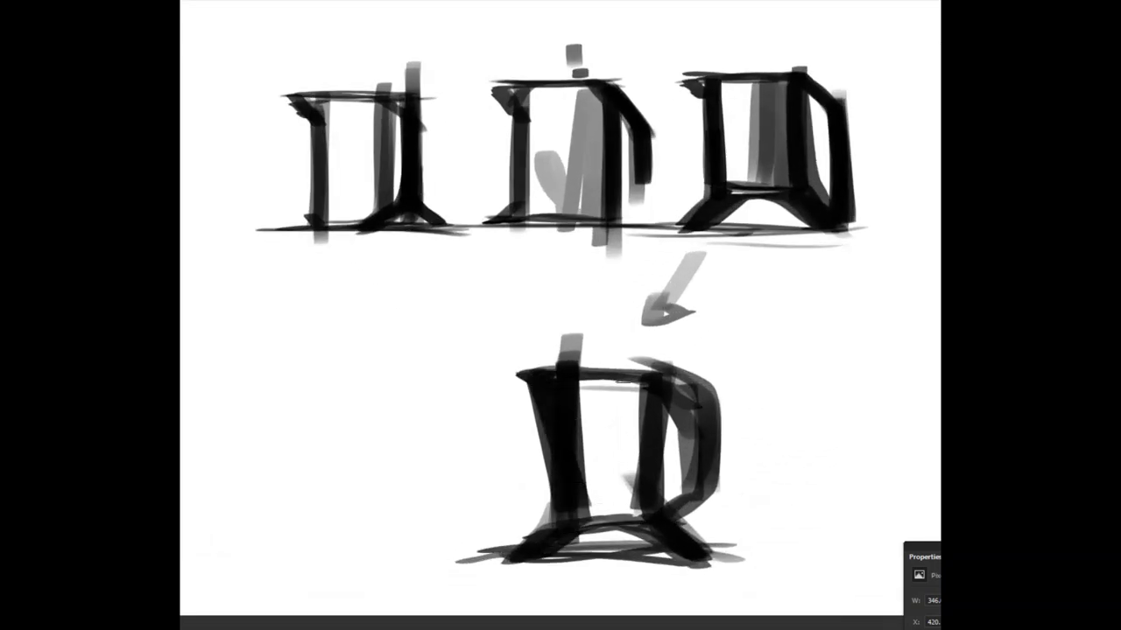
# - Shade the fourth silhouette's body interior with vertical grey strokes
pyautogui.moveTo(630, 385); pyautogui.dragTo(625, 513)
pyautogui.moveTo(615, 387); pyautogui.dragTo(604, 509)
pyautogui.moveTo(590, 415); pyautogui.dragTo(588, 509)
pyautogui.moveTo(565, 480); pyautogui.dragTo(504, 456)
# - Erase the grey arrow between the third and fourth silhouettes
pyautogui.hotkey('ctrl', '-')
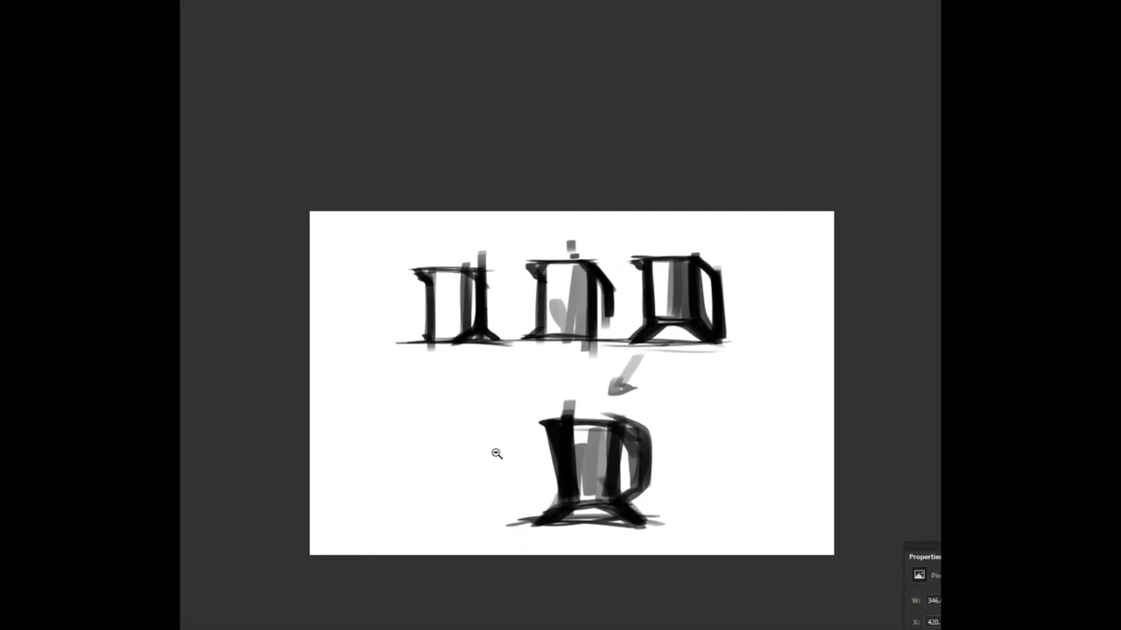
pyautogui.hotkey('ctrl', '0')
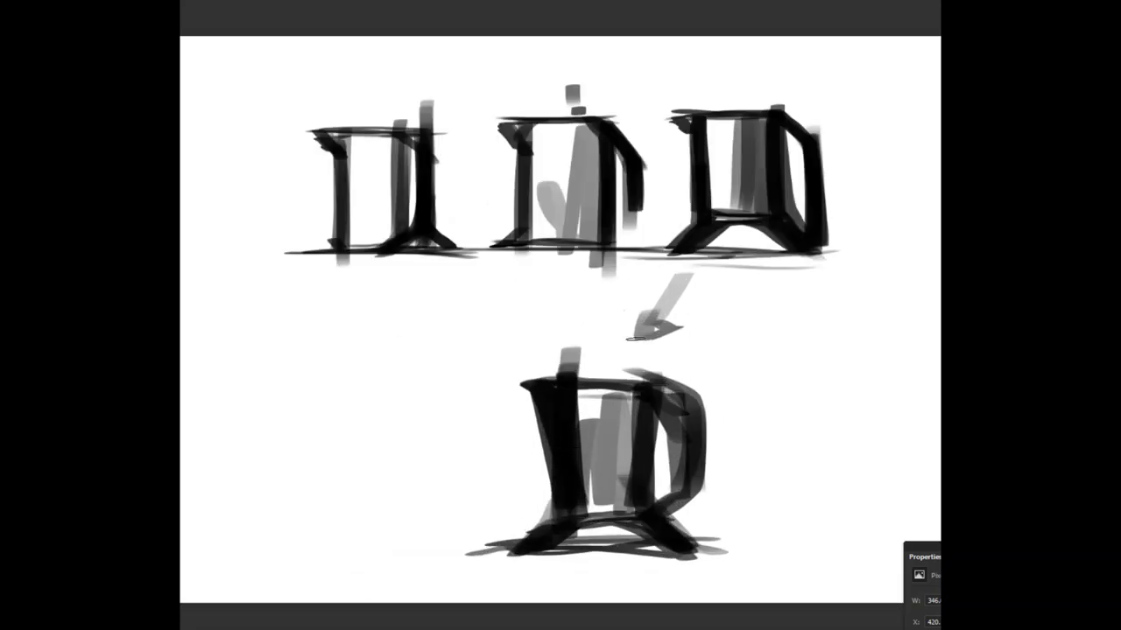
pyautogui.press('e')
pyautogui.moveTo(679, 274)
pyautogui.mouseDown()
pyautogui.moveTo(675, 290)
pyautogui.moveTo(696, 280)
pyautogui.moveTo(670, 296)
pyautogui.mouseUp()
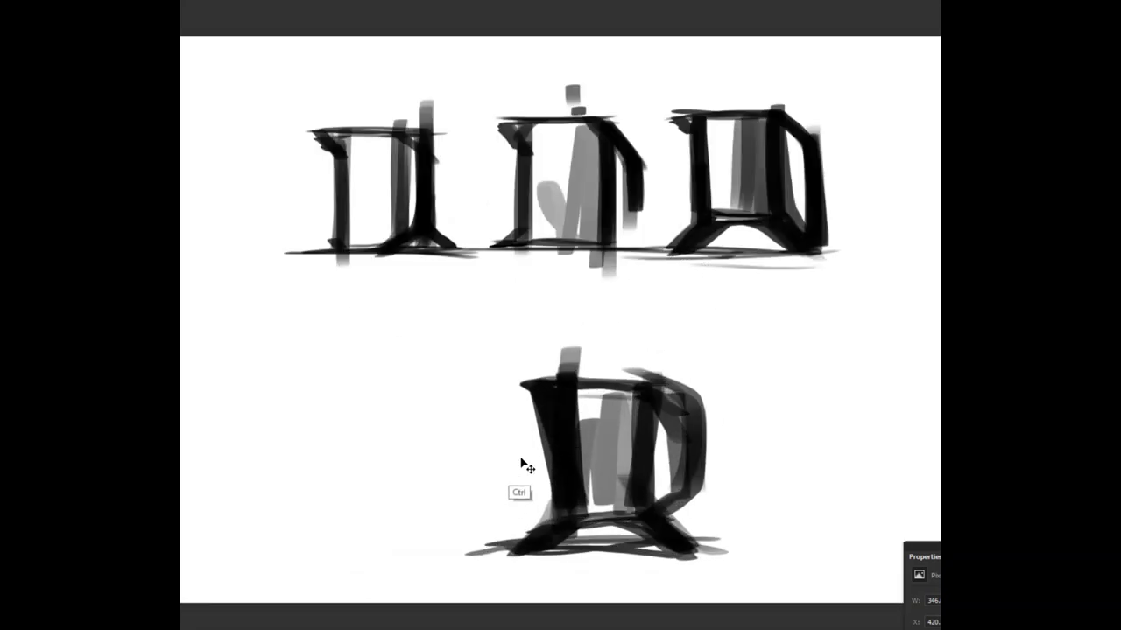
# - Scale the fourth silhouette down, place it below the first one and squeeze its width slightly
pyautogui.hotkey('ctrl', 't')
pyautogui.moveTo(552, 469); pyautogui.dragTo(318, 389)
pyautogui.moveTo(497, 479)
pyautogui.mouseDown()
pyautogui.moveTo(435, 440)
pyautogui.moveTo(406, 400)
pyautogui.moveTo(419, 423)
pyautogui.mouseUp()
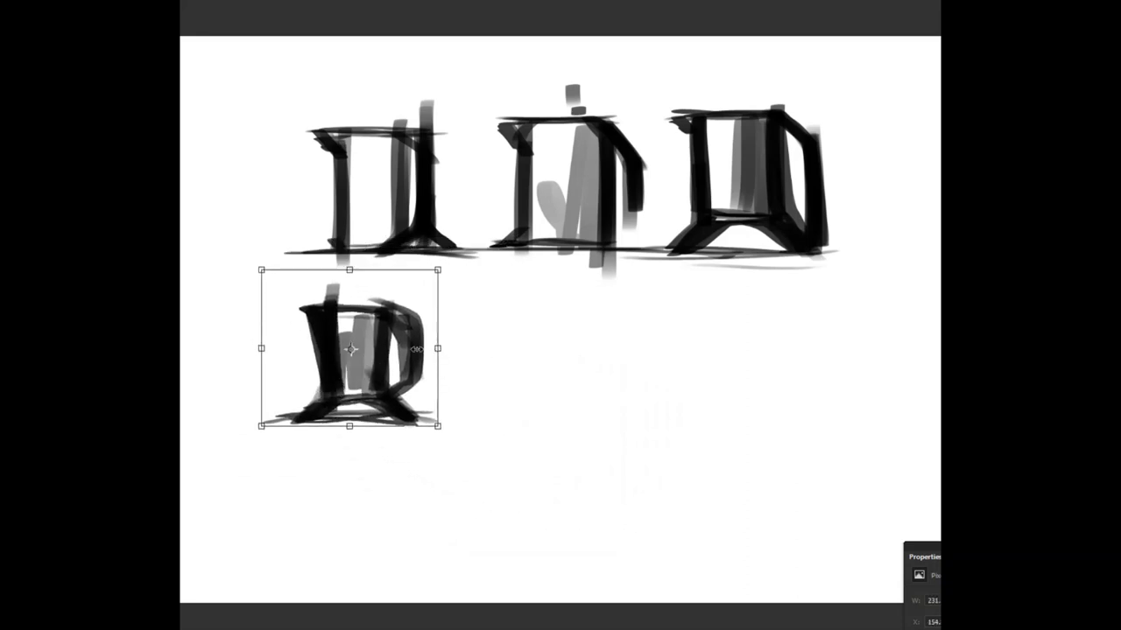
pyautogui.moveTo(416, 349); pyautogui.dragTo(396, 349)
pyautogui.press('Return')
# - Add a new layer and paint a short horizontal top line for the fifth silhouette in the empty lower right area
pyautogui.hotkey('ctrl', 'shift', 'n')
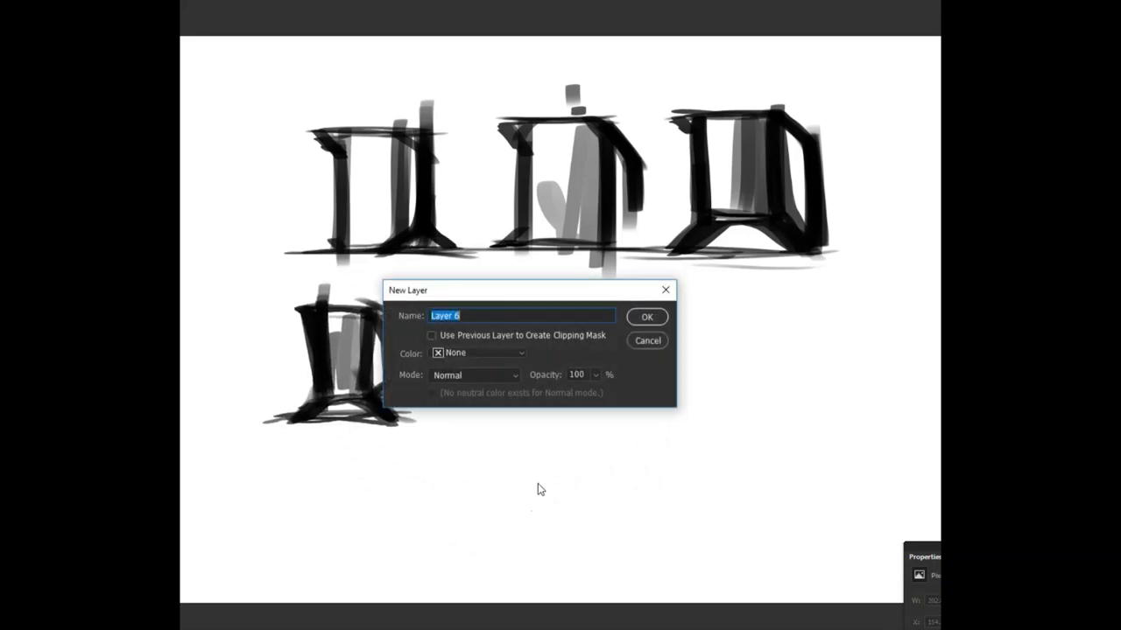
pyautogui.press('Return')
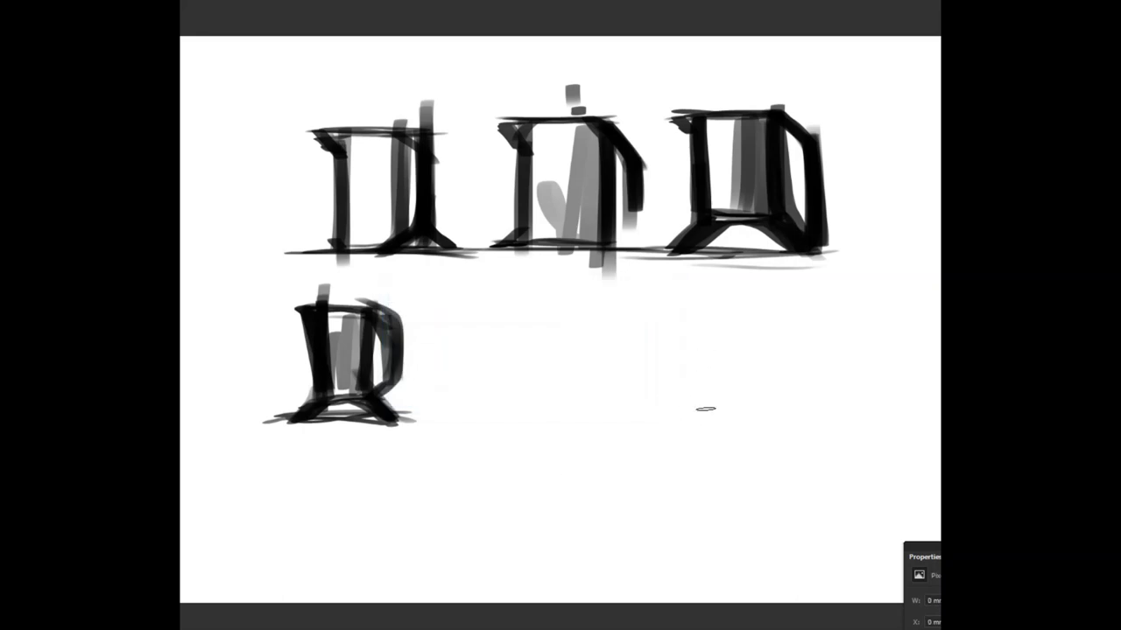
pyautogui.moveTo(657, 359); pyautogui.dragTo(640, 359)
pyautogui.moveTo(732, 353); pyautogui.dragTo(616, 353)
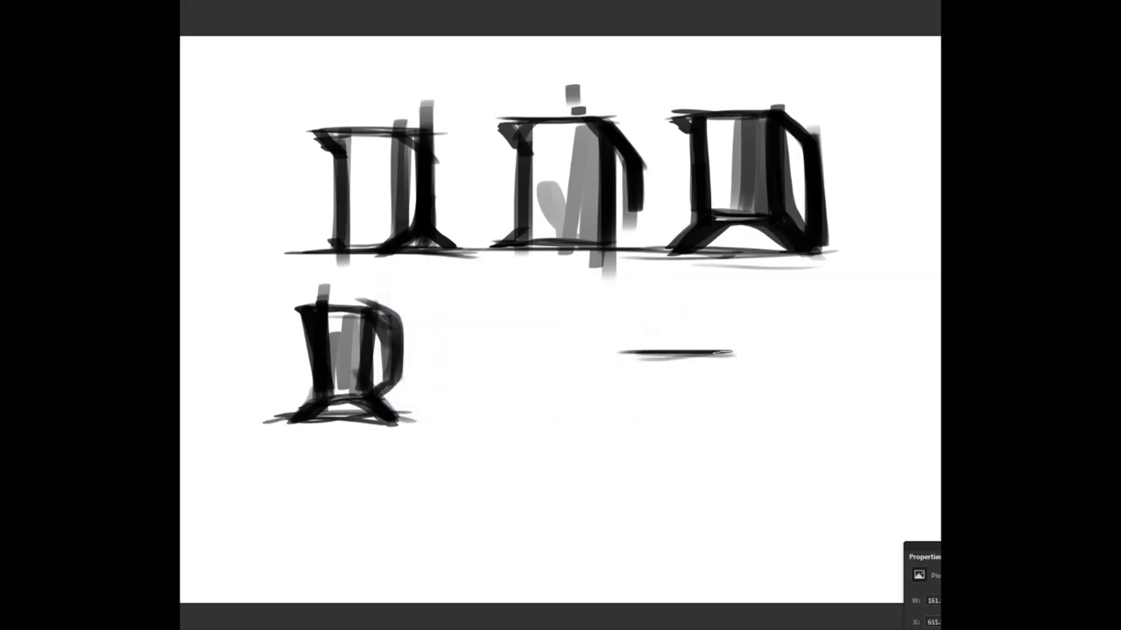
# - Paint the fifth silhouette's two straight grey uprights, base lines and dark splayed legs
pyautogui.moveTo(720, 352)
pyautogui.mouseDown()
pyautogui.moveTo(720, 543)
pyautogui.moveTo(734, 538)
pyautogui.moveTo(594, 529)
pyautogui.moveTo(591, 566)
pyautogui.moveTo(670, 526)
pyautogui.mouseUp()
pyautogui.click(632, 353)
pyautogui.keyDown('shift'); pyautogui.click(632, 530); pyautogui.keyUp('shift')
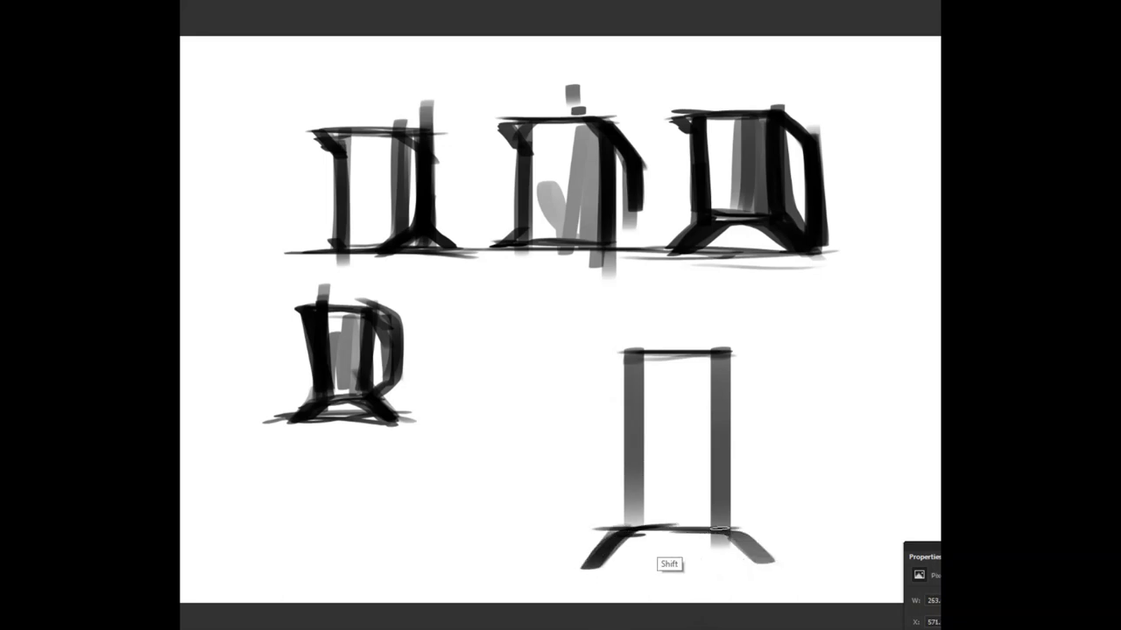
pyautogui.keyDown('shift'); pyautogui.click(741, 535); pyautogui.keyUp('shift')
pyautogui.moveTo(763, 568); pyautogui.dragTo(726, 534)
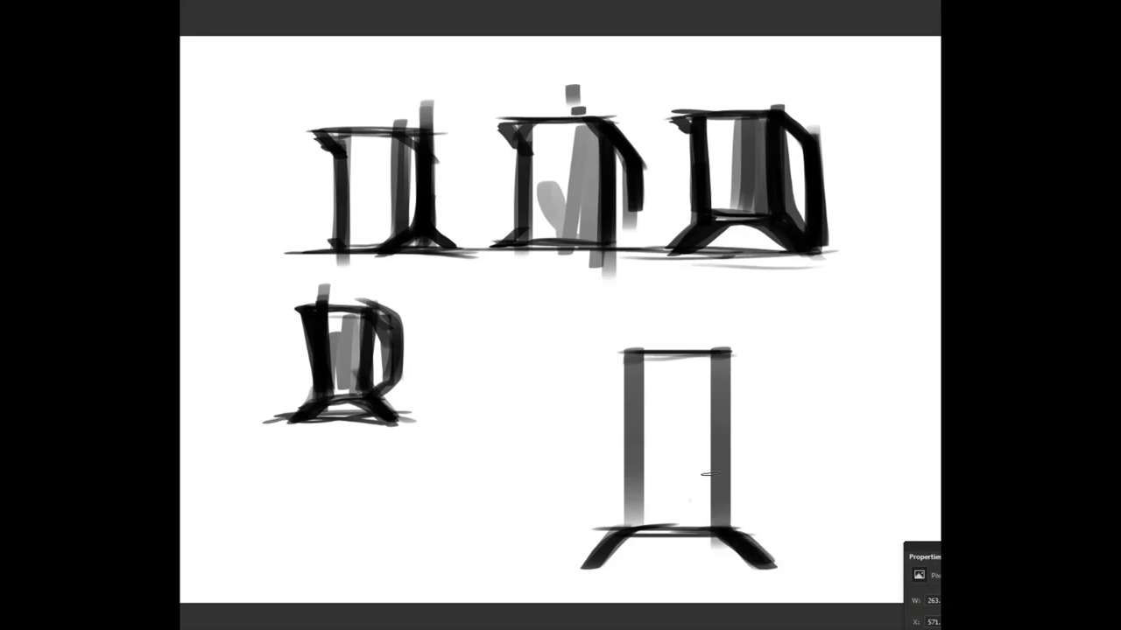
# - Extend the fifth silhouette's top line into a thick straight vertical handle down to the right leg, with a grey stroke inside it
pyautogui.rightClick(724, 375)
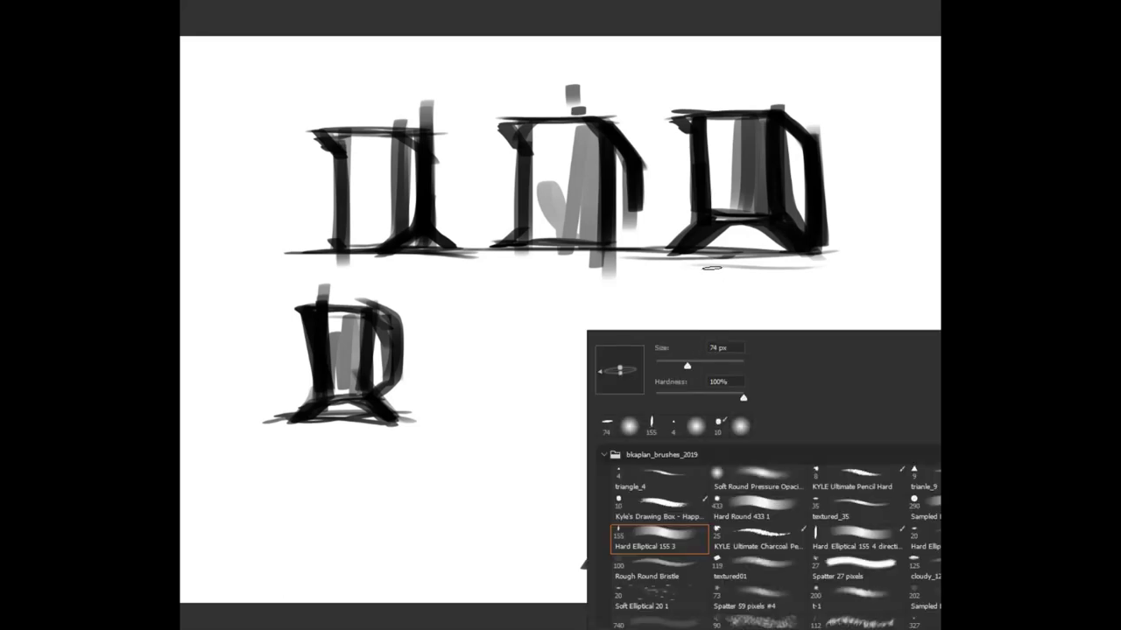
pyautogui.click(711, 268)
pyautogui.moveTo(679, 321); pyautogui.dragTo(689, 275)
pyautogui.moveTo(775, 508)
pyautogui.mouseDown()
pyautogui.moveTo(763, 304)
pyautogui.moveTo(770, 513)
pyautogui.mouseUp()
pyautogui.keyDown('shift'); pyautogui.click(767, 308); pyautogui.keyUp('shift')
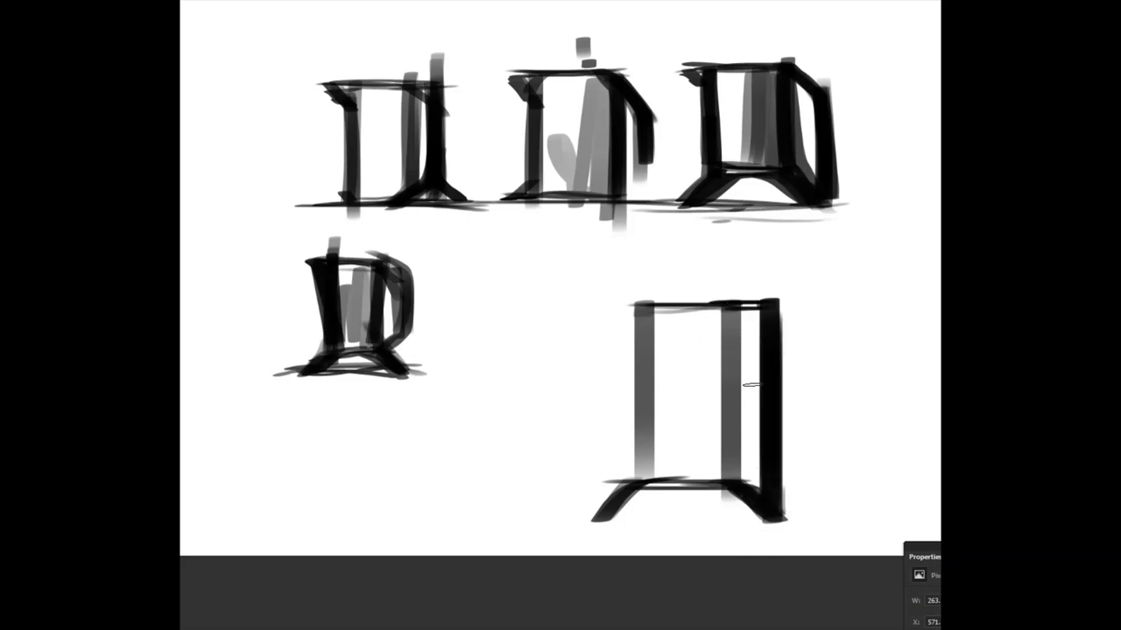
pyautogui.moveTo(753, 302); pyautogui.dragTo(742, 494)
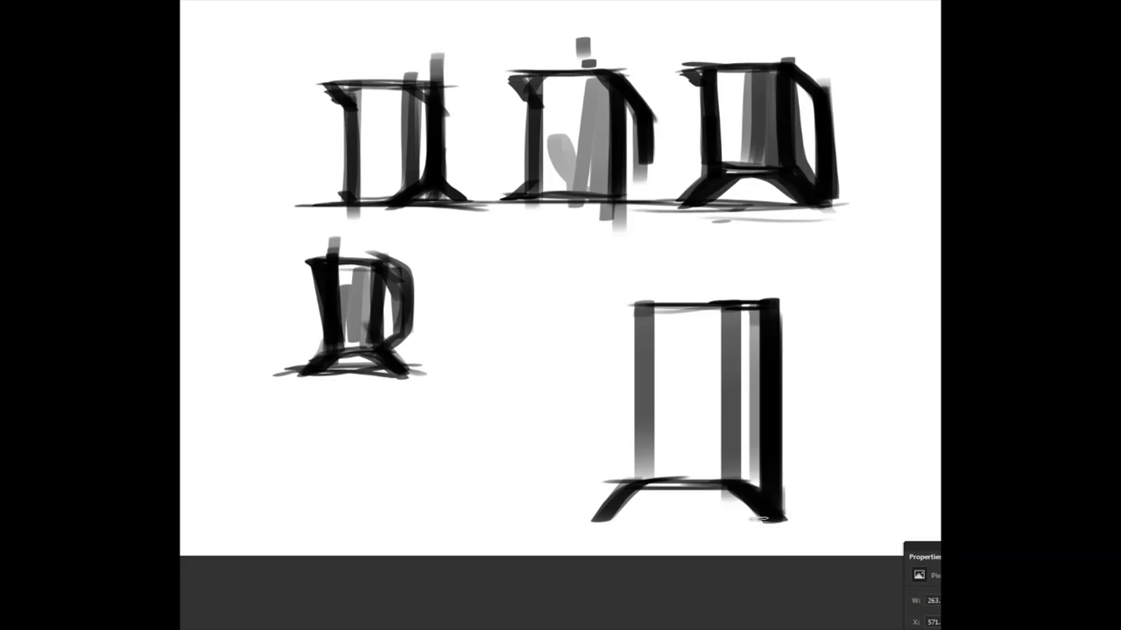
# - Paint a long ground line under the fifth silhouette, thicken its base and legs, and add a grey centre leg
pyautogui.moveTo(821, 517); pyautogui.dragTo(532, 510)
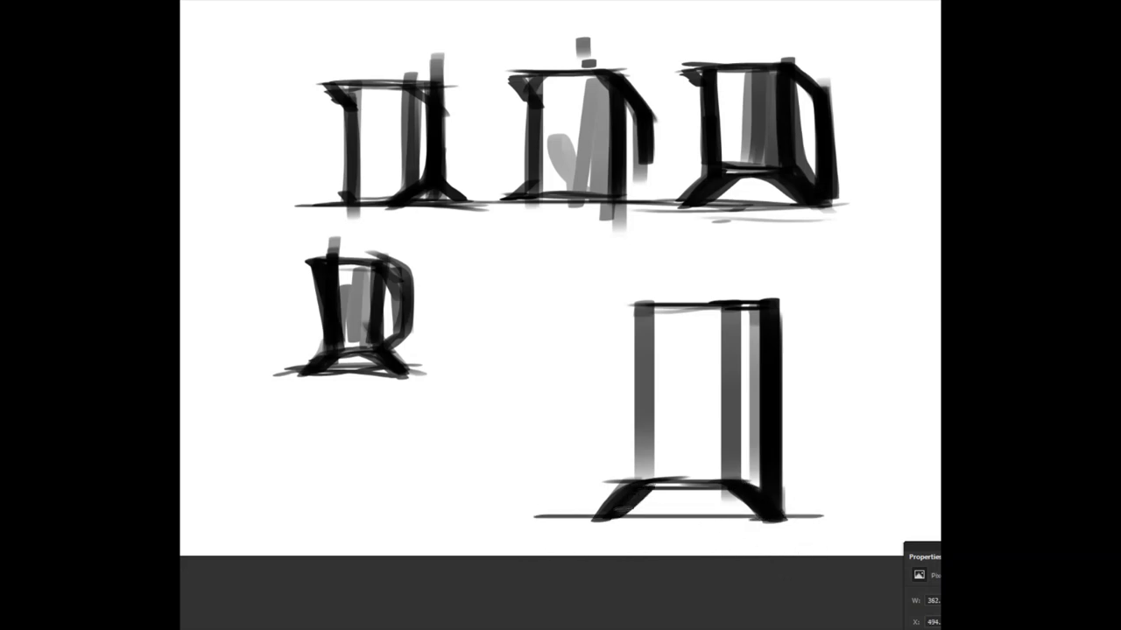
pyautogui.moveTo(644, 488)
pyautogui.mouseDown()
pyautogui.moveTo(727, 491)
pyautogui.moveTo(644, 490)
pyautogui.mouseUp()
pyautogui.moveTo(718, 483)
pyautogui.mouseDown()
pyautogui.moveTo(669, 482)
pyautogui.moveTo(736, 484)
pyautogui.mouseUp()
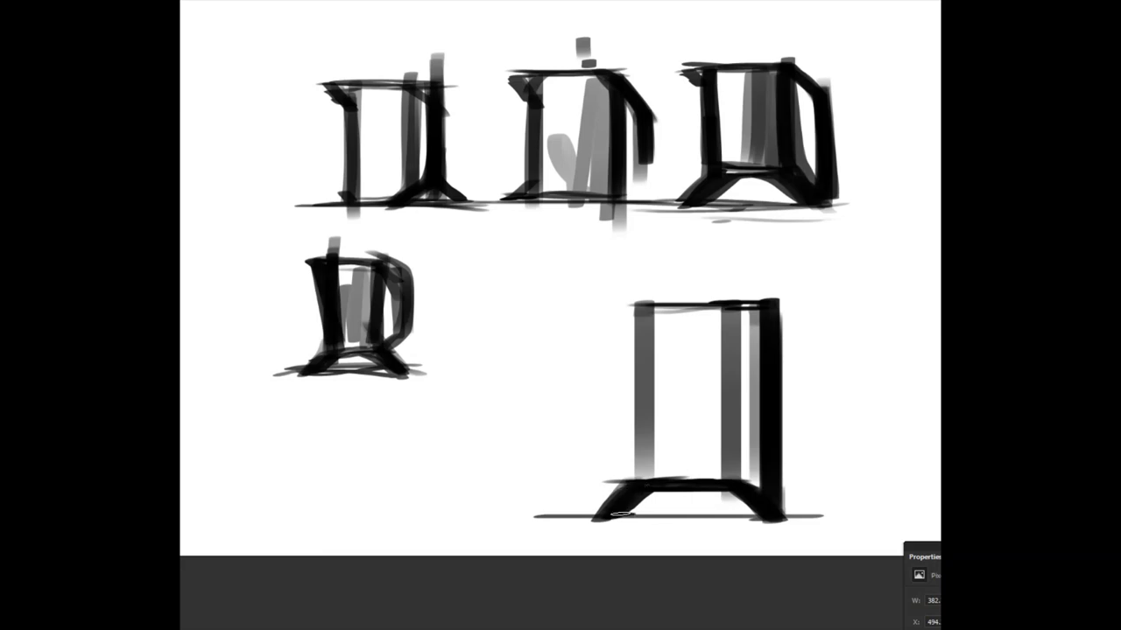
pyautogui.moveTo(618, 514); pyautogui.dragTo(750, 517)
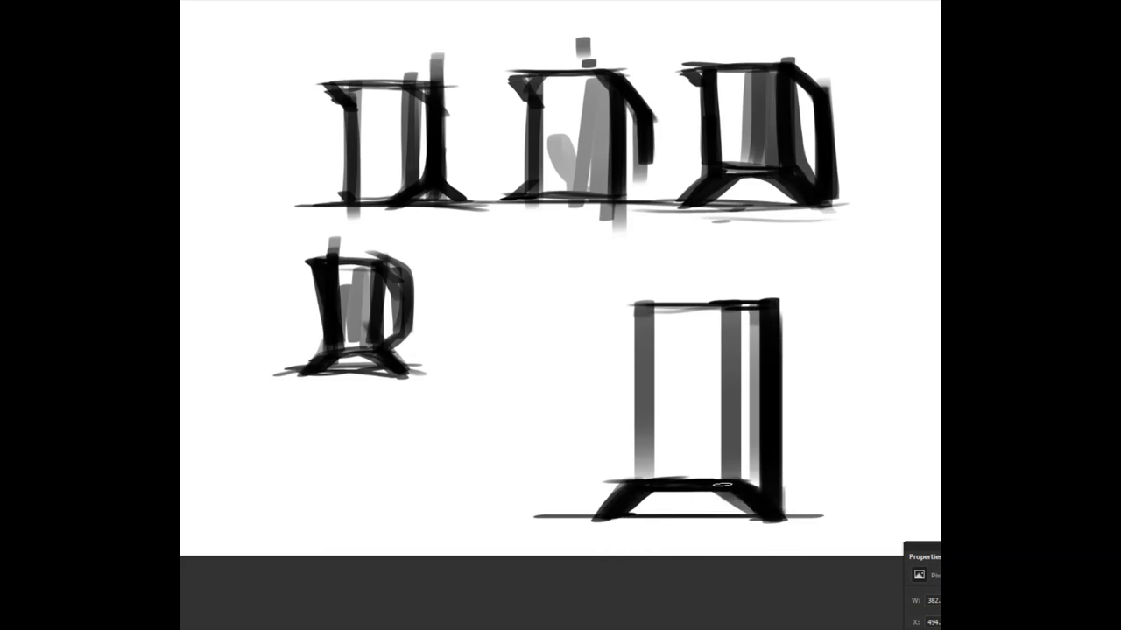
pyautogui.moveTo(691, 490); pyautogui.dragTo(692, 514)
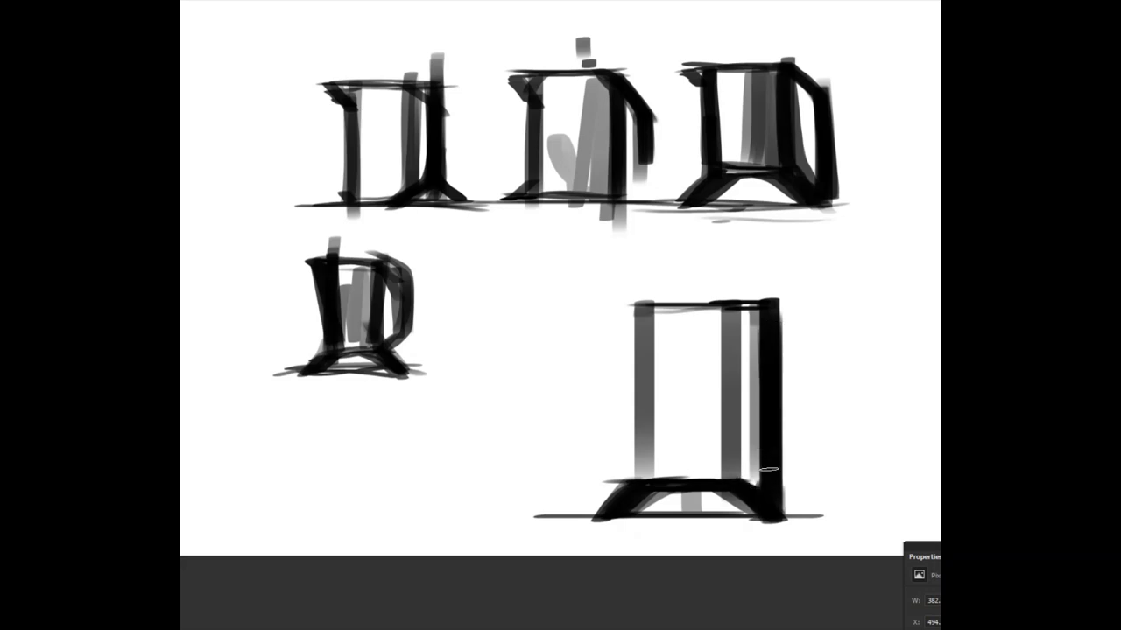
# - Darken the fifth silhouette's two uprights and add a pointed spout at the top left and three short level marks
pyautogui.moveTo(730, 305); pyautogui.dragTo(730, 473)
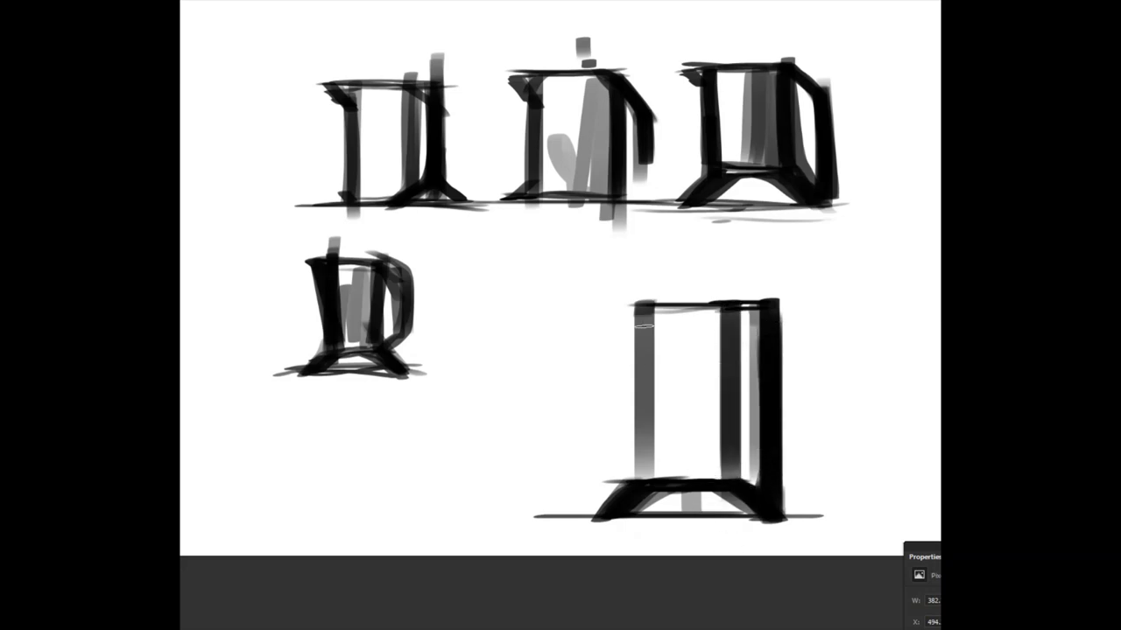
pyautogui.moveTo(644, 326); pyautogui.dragTo(639, 451)
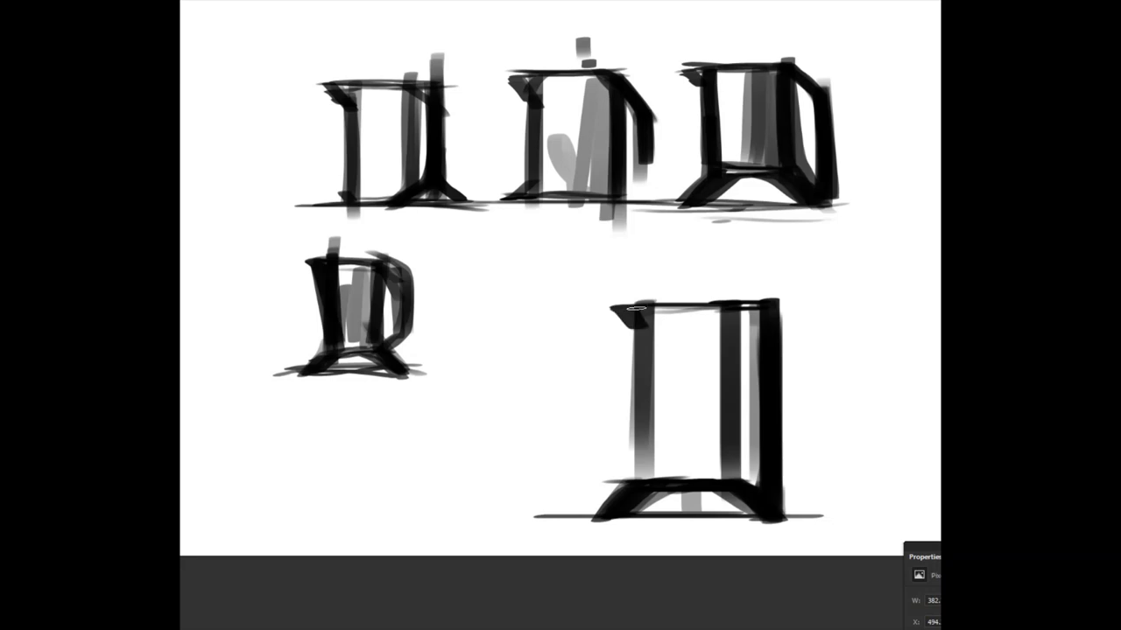
pyautogui.moveTo(636, 308); pyautogui.dragTo(639, 480)
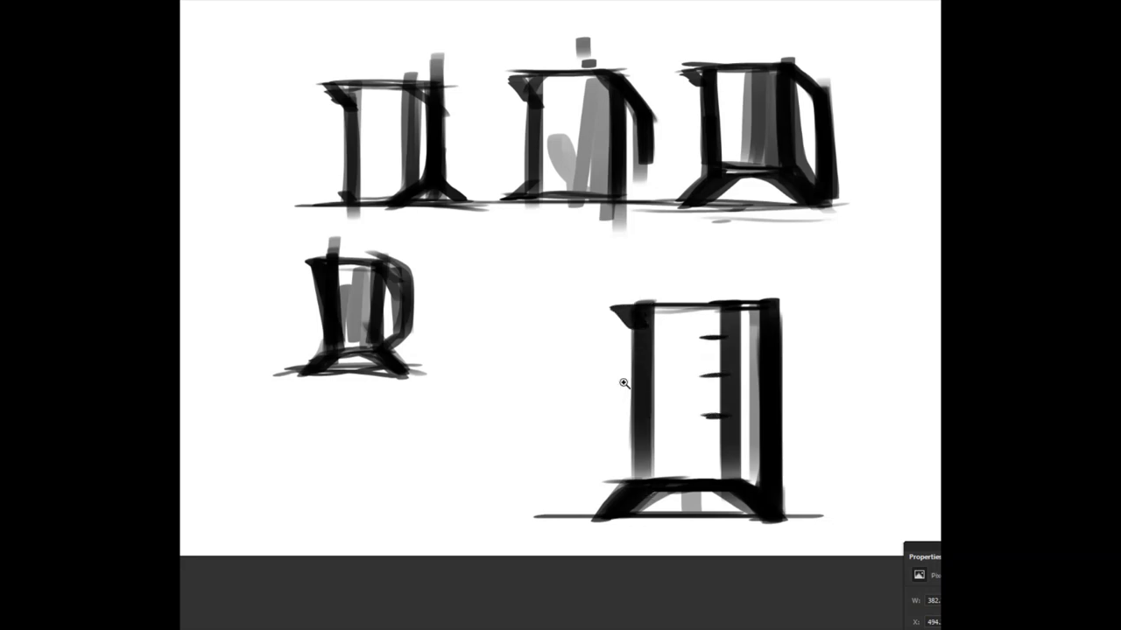
pyautogui.moveTo(624, 383)
pyautogui.mouseDown()
pyautogui.moveTo(553, 373)
pyautogui.moveTo(620, 369)
pyautogui.mouseUp()
# - Shade the fifth silhouette's body interior with overlapping vertical grey strokes, darkest toward the right side
pyautogui.moveTo(717, 299); pyautogui.dragTo(724, 472)
pyautogui.moveTo(710, 311); pyautogui.dragTo(709, 478)
pyautogui.moveTo(695, 323); pyautogui.dragTo(691, 457)
pyautogui.moveTo(680, 311)
pyautogui.mouseDown()
pyautogui.moveTo(670, 471)
pyautogui.moveTo(655, 315)
pyautogui.mouseUp()
pyautogui.moveTo(696, 350); pyautogui.dragTo(714, 473)
pyautogui.moveTo(698, 312); pyautogui.dragTo(694, 464)
pyautogui.moveTo(680, 317)
pyautogui.mouseDown()
pyautogui.moveTo(692, 396)
pyautogui.moveTo(668, 366)
pyautogui.moveTo(699, 443)
pyautogui.moveTo(717, 352)
pyautogui.moveTo(707, 437)
pyautogui.mouseUp()
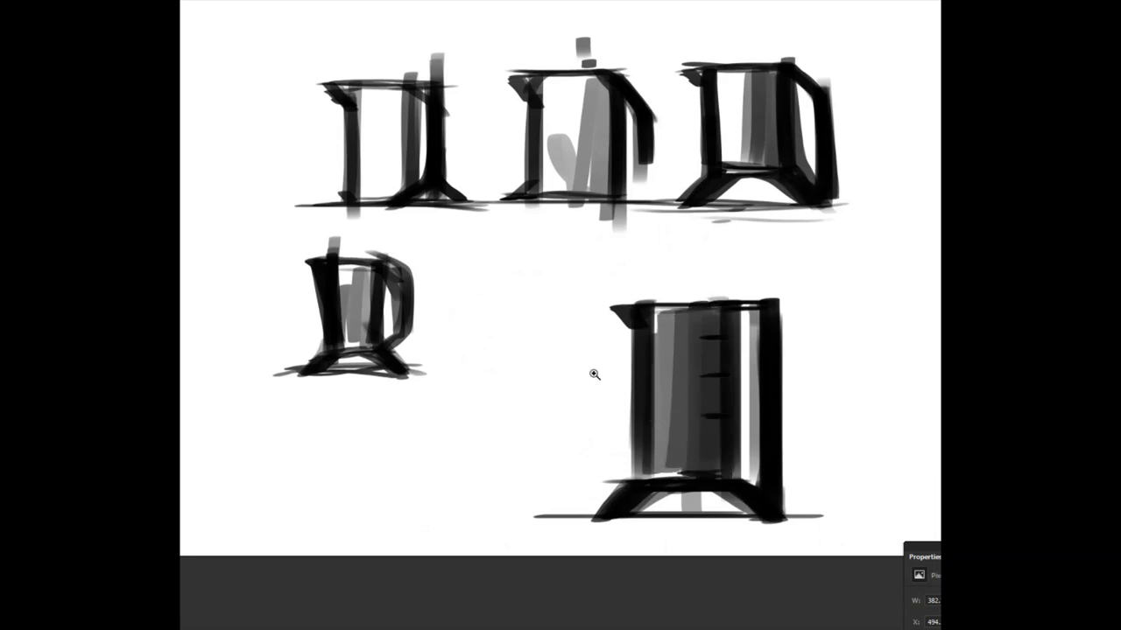
# - Fill the fifth silhouette's centre leg in black, deepen the right side shading and brace the handle's lower corner
pyautogui.moveTo(594, 375); pyautogui.dragTo(656, 386)
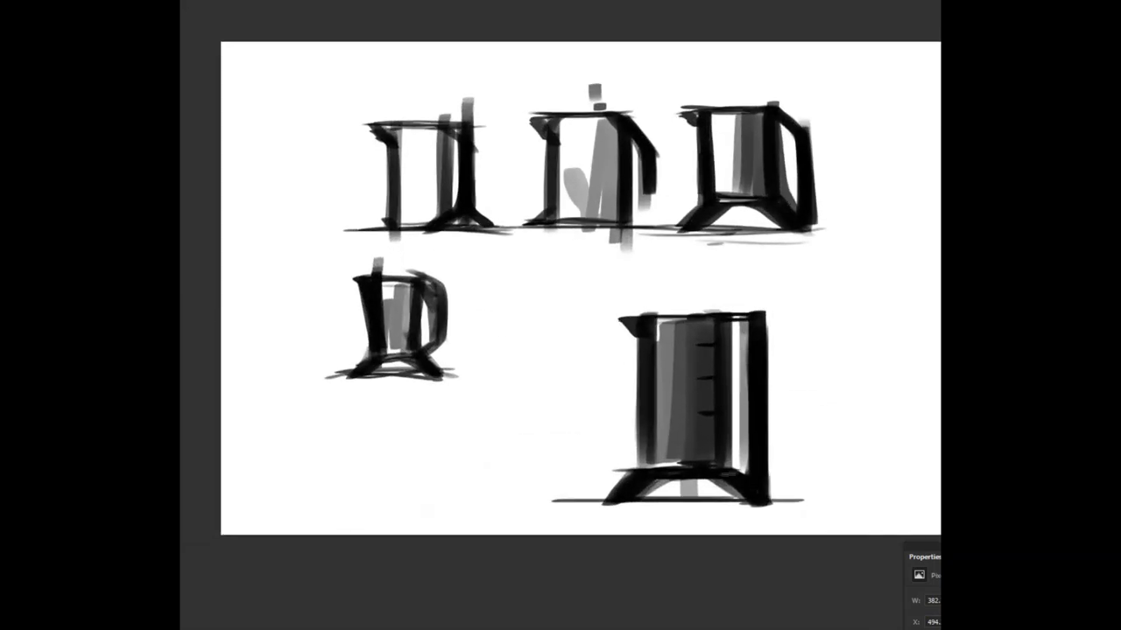
pyautogui.moveTo(688, 340)
pyautogui.mouseDown()
pyautogui.moveTo(623, 364)
pyautogui.moveTo(644, 384)
pyautogui.moveTo(703, 377)
pyautogui.mouseUp()
pyautogui.moveTo(727, 283)
pyautogui.mouseDown()
pyautogui.moveTo(738, 347)
pyautogui.moveTo(724, 529)
pyautogui.mouseUp()
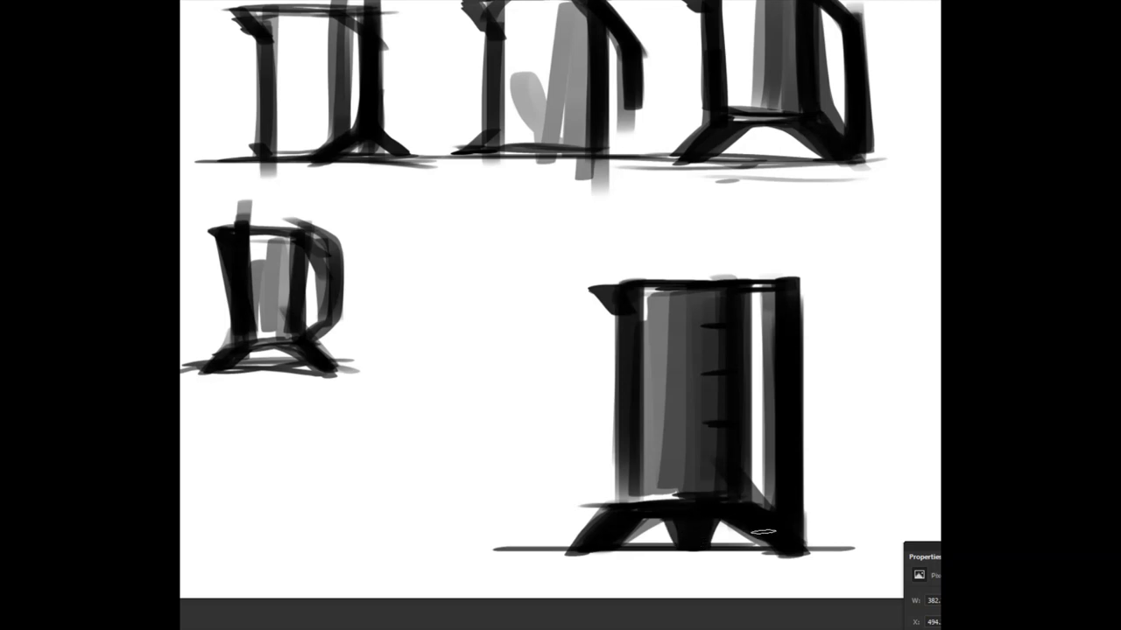
# - Add a new layer, enlarge the brush, sample the body's grey and cover the area around the fifth silhouette with broad strokes
pyautogui.moveTo(625, 492)
pyautogui.mouseDown()
pyautogui.moveTo(523, 483)
pyautogui.moveTo(667, 509)
pyautogui.moveTo(516, 406)
pyautogui.moveTo(340, 353)
pyautogui.moveTo(432, 336)
pyautogui.moveTo(420, 327)
pyautogui.moveTo(447, 453)
pyautogui.mouseUp()
pyautogui.hotkey('ctrl', 'shift', 'n')
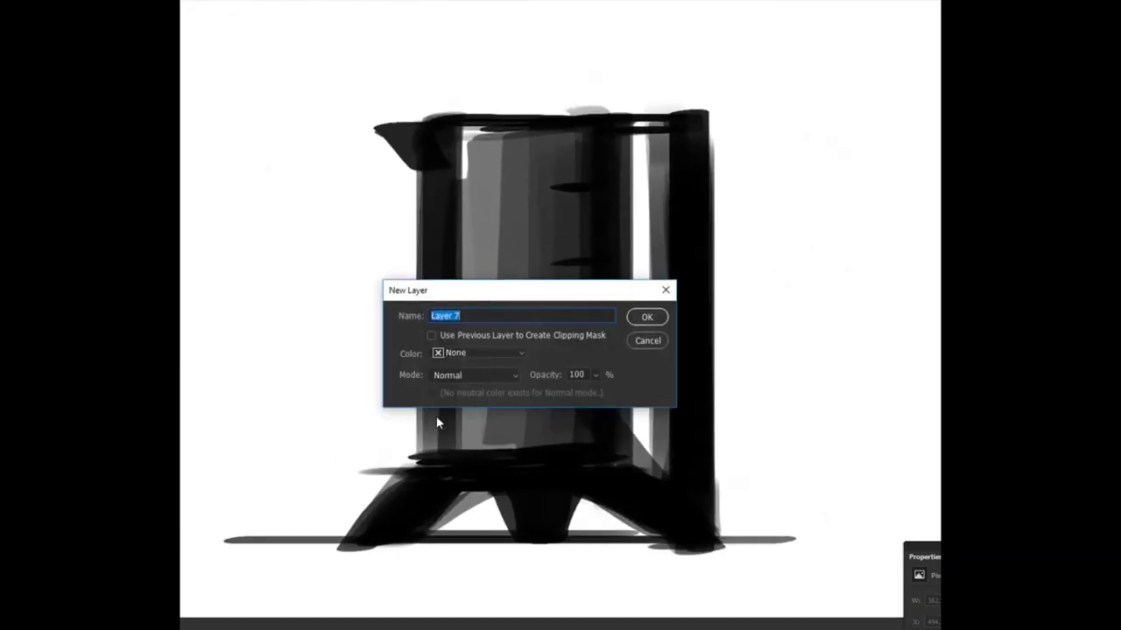
pyautogui.press('Return')
pyautogui.moveTo(360, 292); pyautogui.dragTo(467, 295)
pyautogui.keyDown('alt'); pyautogui.click(481, 260); pyautogui.keyUp('alt')
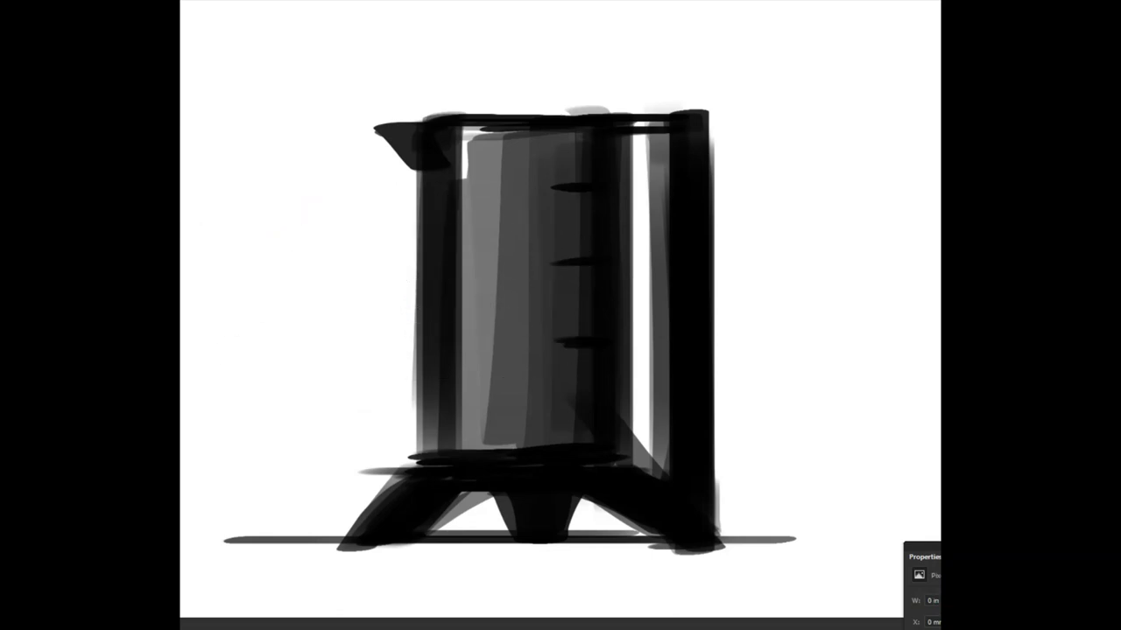
pyautogui.moveTo(187, 257)
pyautogui.mouseDown()
pyautogui.moveTo(268, 122)
pyautogui.moveTo(309, 387)
pyautogui.moveTo(335, 465)
pyautogui.moveTo(421, 345)
pyautogui.moveTo(390, 116)
pyautogui.moveTo(576, 179)
pyautogui.moveTo(738, 367)
pyautogui.moveTo(847, 293)
pyautogui.moveTo(836, 71)
pyautogui.moveTo(851, 25)
pyautogui.moveTo(407, 58)
pyautogui.moveTo(620, 24)
pyautogui.moveTo(406, 21)
pyautogui.moveTo(247, 624)
pyautogui.moveTo(260, 559)
pyautogui.moveTo(403, 272)
pyautogui.moveTo(537, 255)
pyautogui.moveTo(627, 301)
pyautogui.moveTo(744, 314)
pyautogui.moveTo(831, 582)
pyautogui.moveTo(904, 542)
pyautogui.moveTo(642, 585)
pyautogui.moveTo(831, 604)
pyautogui.moveTo(826, 53)
pyautogui.moveTo(658, 4)
pyautogui.moveTo(718, 330)
pyautogui.moveTo(622, 442)
pyautogui.moveTo(473, 240)
pyautogui.moveTo(368, 290)
pyautogui.moveTo(202, 127)
pyautogui.moveTo(267, 436)
pyautogui.moveTo(267, 574)
pyautogui.moveTo(419, 454)
pyautogui.moveTo(492, 432)
pyautogui.moveTo(633, 451)
pyautogui.moveTo(759, 433)
pyautogui.moveTo(844, 372)
pyautogui.moveTo(852, 253)
pyautogui.moveTo(639, 8)
pyautogui.mouseUp()
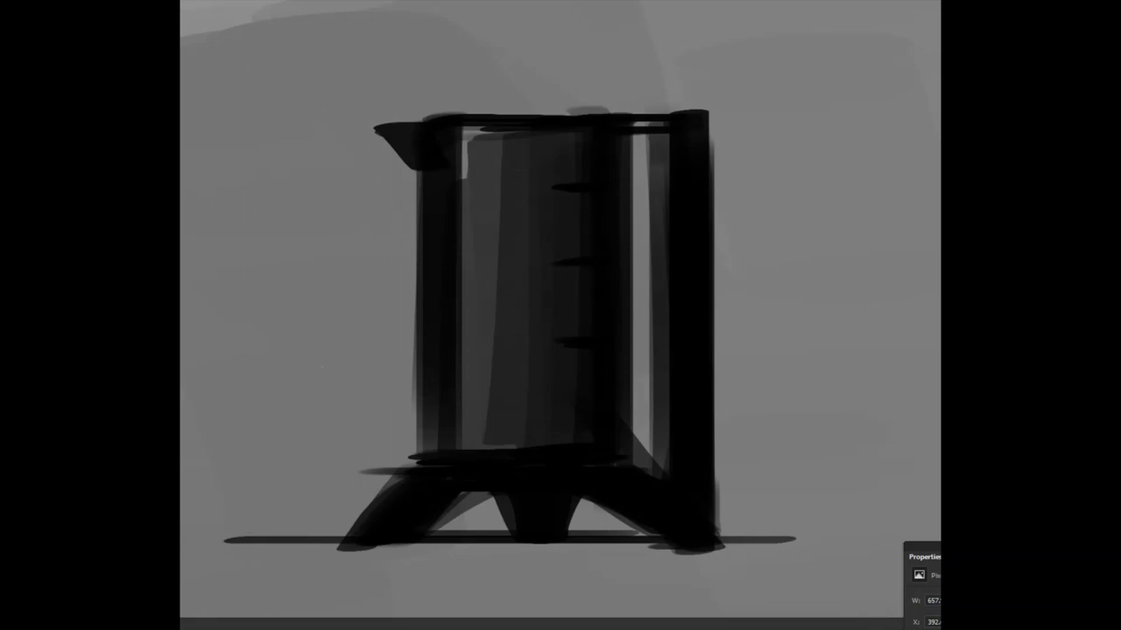
# - Add a new layer and paint a soft white vertical glow along the body's right side with the Soft Round Pressure Opacity brush
pyautogui.press('v')
pyautogui.hotkey('ctrl', 'shift', 'n')
pyautogui.press('Return')
pyautogui.press('b')
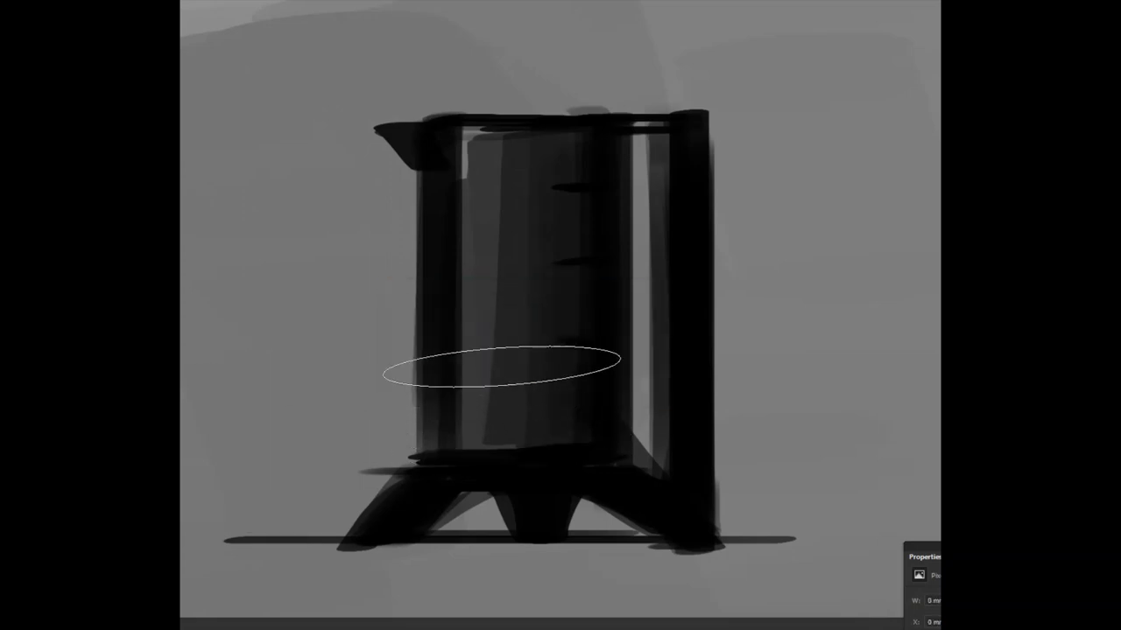
pyautogui.rightClick(516, 241)
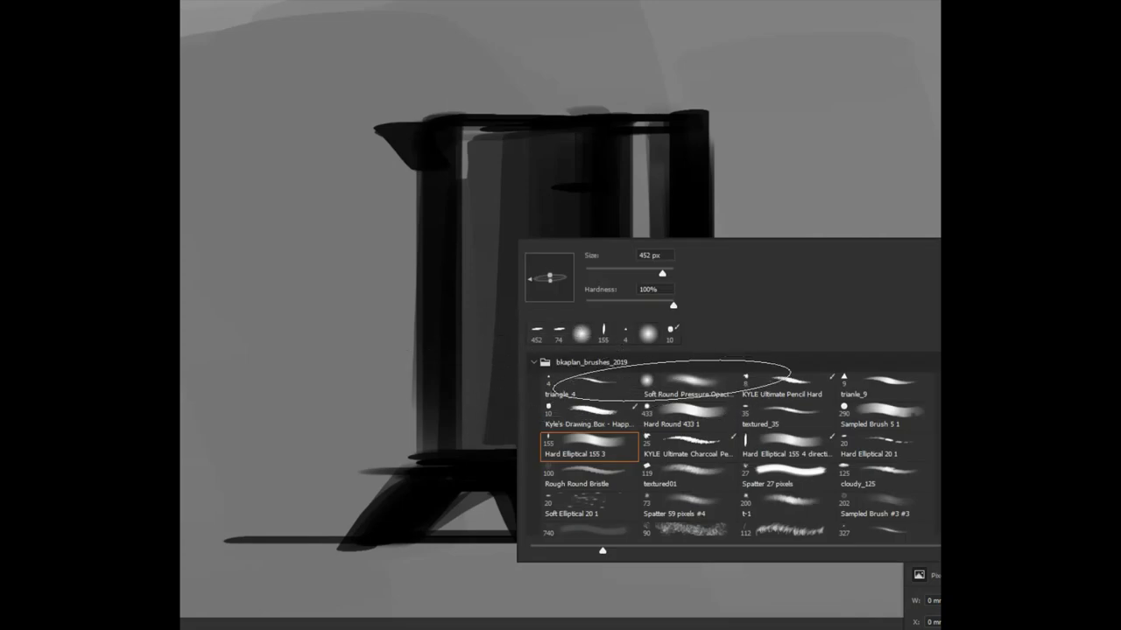
pyautogui.click(688, 386)
pyautogui.moveTo(404, 223)
pyautogui.mouseDown()
pyautogui.moveTo(367, 220)
pyautogui.moveTo(398, 217)
pyautogui.moveTo(387, 217)
pyautogui.mouseUp()
pyautogui.click(629, 131)
pyautogui.keyDown('shift'); pyautogui.click(625, 495); pyautogui.keyUp('shift')
pyautogui.click(640, 58)
pyautogui.keyDown('shift'); pyautogui.click(638, 549); pyautogui.keyUp('shift')
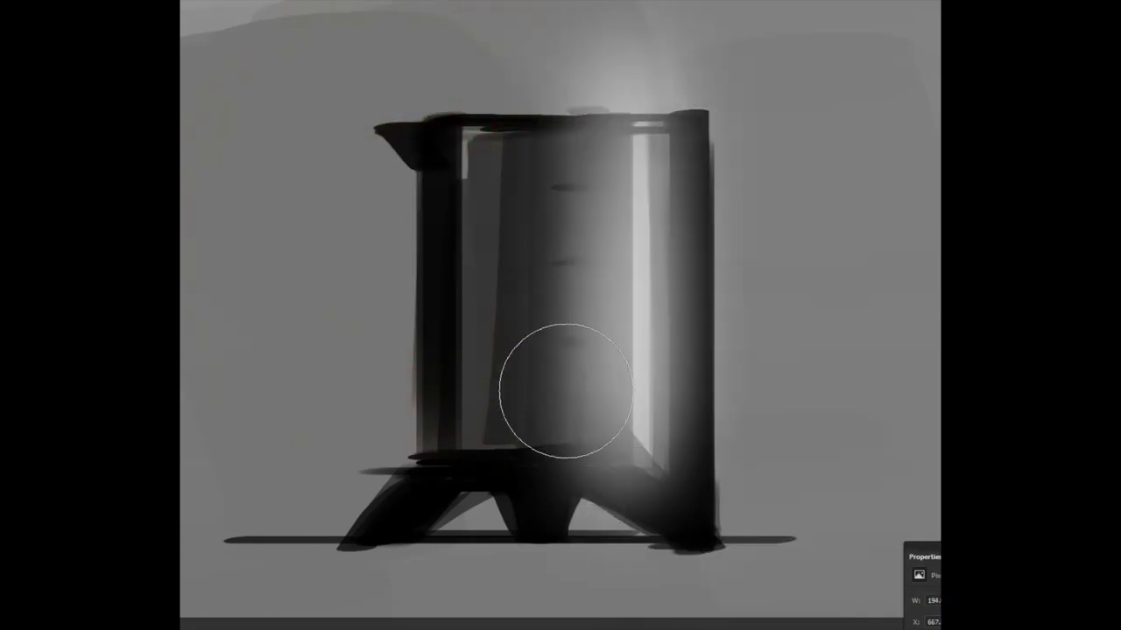
# - Erase the glow over the handle and the gap beside it with the Hard Round 433 1 eraser, leaving a straight vertical edge
pyautogui.press('e')
pyautogui.rightClick(588, 179)
pyautogui.click(744, 358)
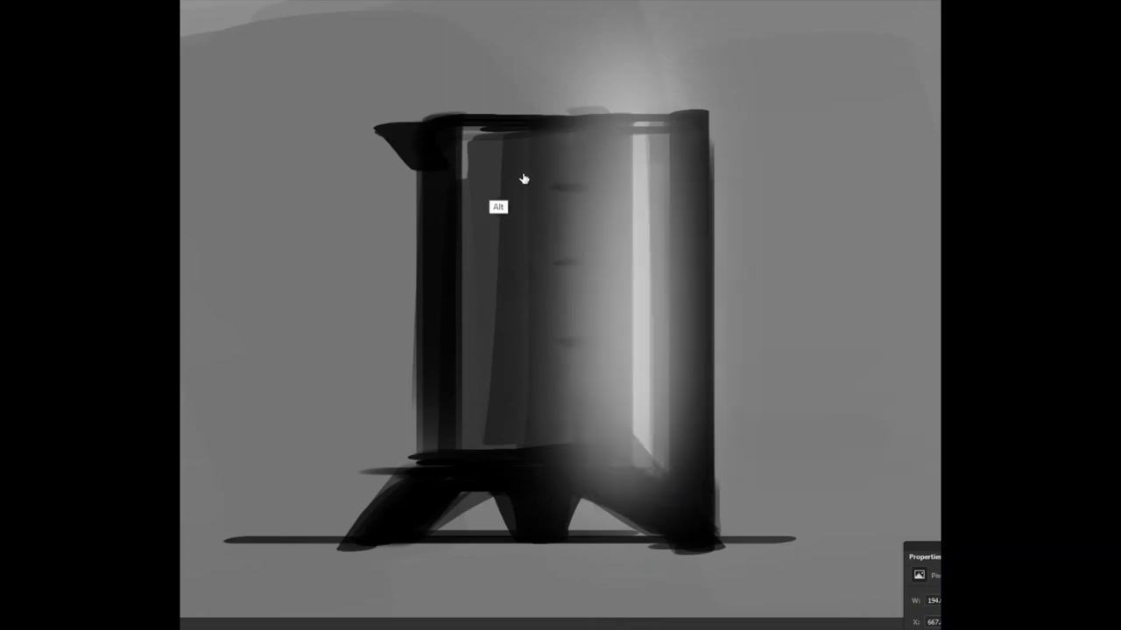
pyautogui.moveTo(522, 176); pyautogui.dragTo(449, 173)
pyautogui.click(683, 115)
pyautogui.keyDown('shift'); pyautogui.click(675, 503); pyautogui.keyUp('shift')
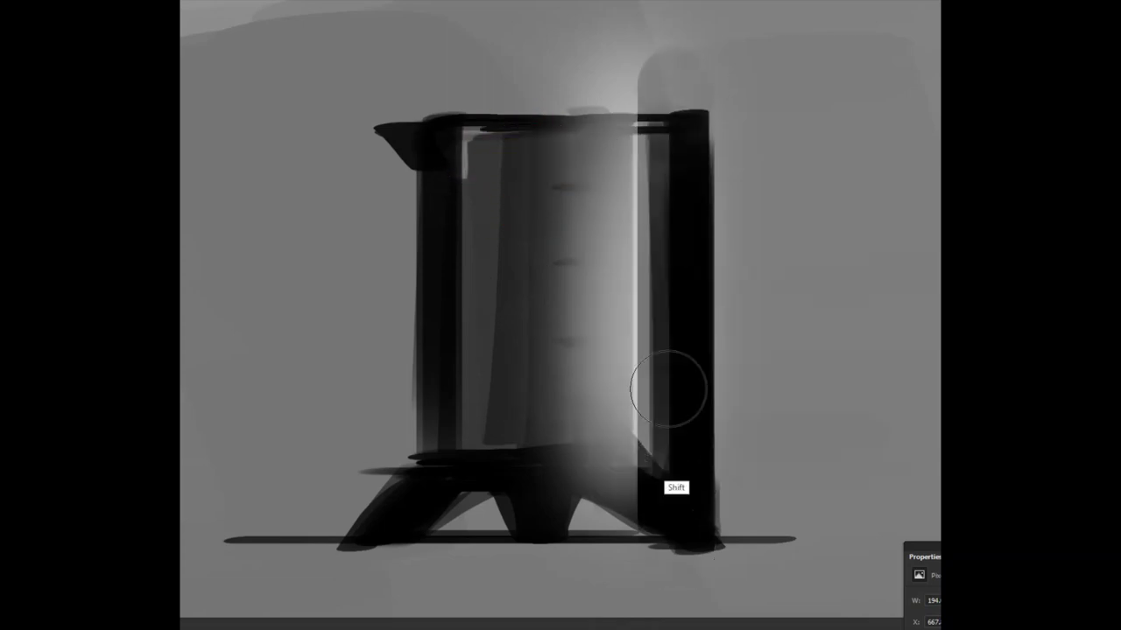
pyautogui.keyDown('shift'); pyautogui.click(673, 511); pyautogui.keyUp('shift')
pyautogui.click(666, 52)
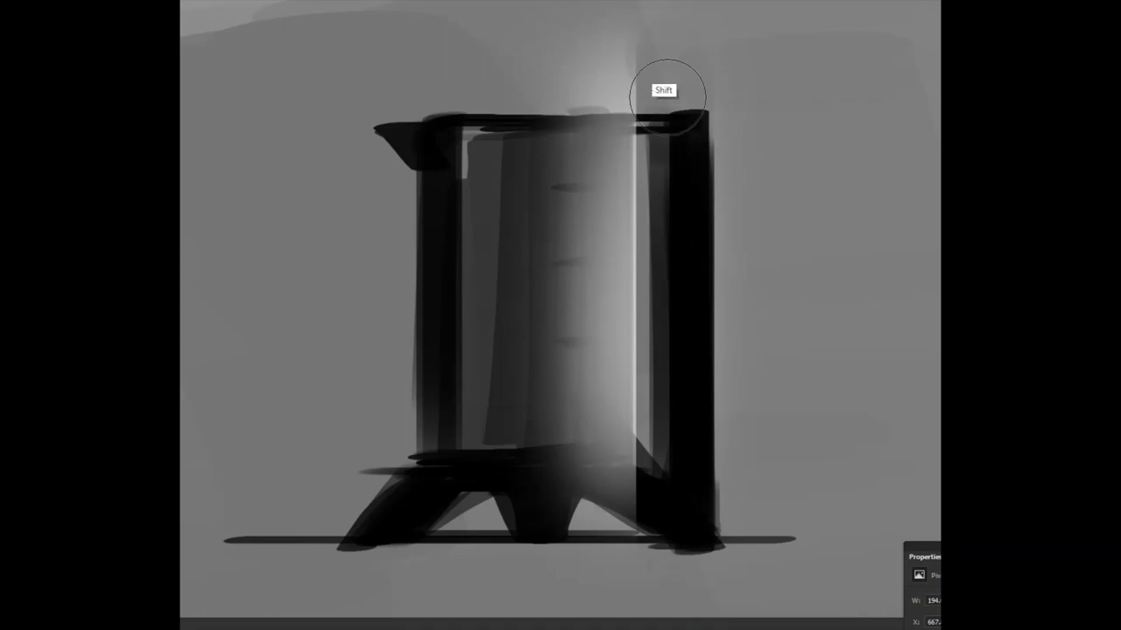
pyautogui.keyDown('shift'); pyautogui.click(668, 510); pyautogui.keyUp('shift')
# - Erase the glow spilling below the body onto the base and above the lid into the background
pyautogui.click(649, 487)
pyautogui.keyDown('shift'); pyautogui.click(424, 498); pyautogui.keyUp('shift')
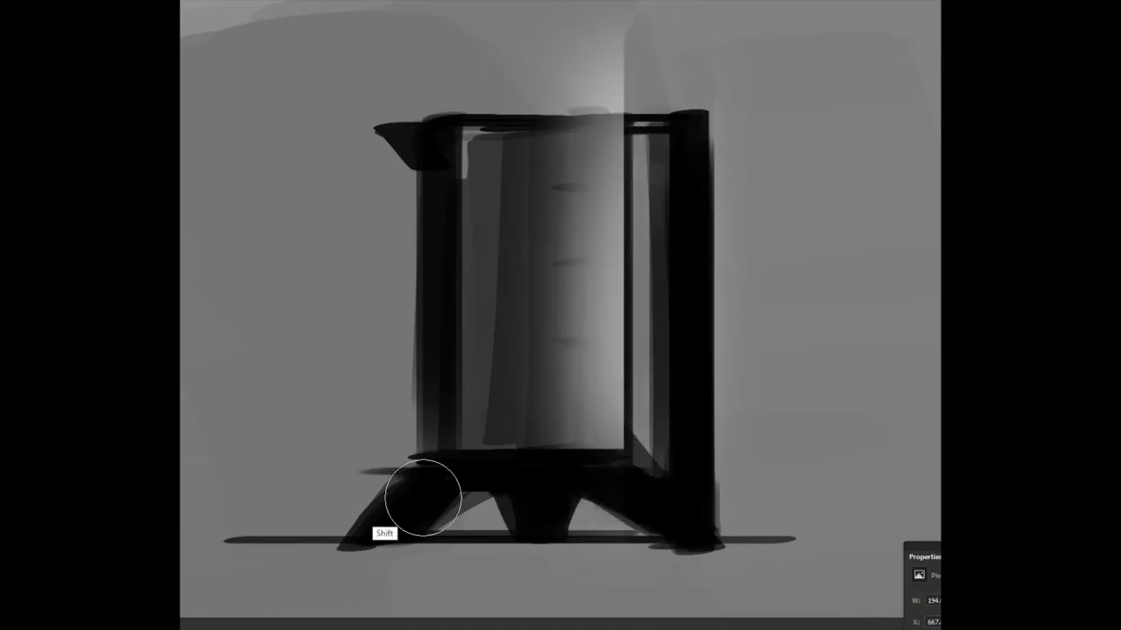
pyautogui.click(672, 515)
pyautogui.keyDown('shift'); pyautogui.click(416, 528); pyautogui.keyUp('shift')
pyautogui.click(635, 484)
pyautogui.keyDown('shift'); pyautogui.click(478, 495); pyautogui.keyUp('shift')
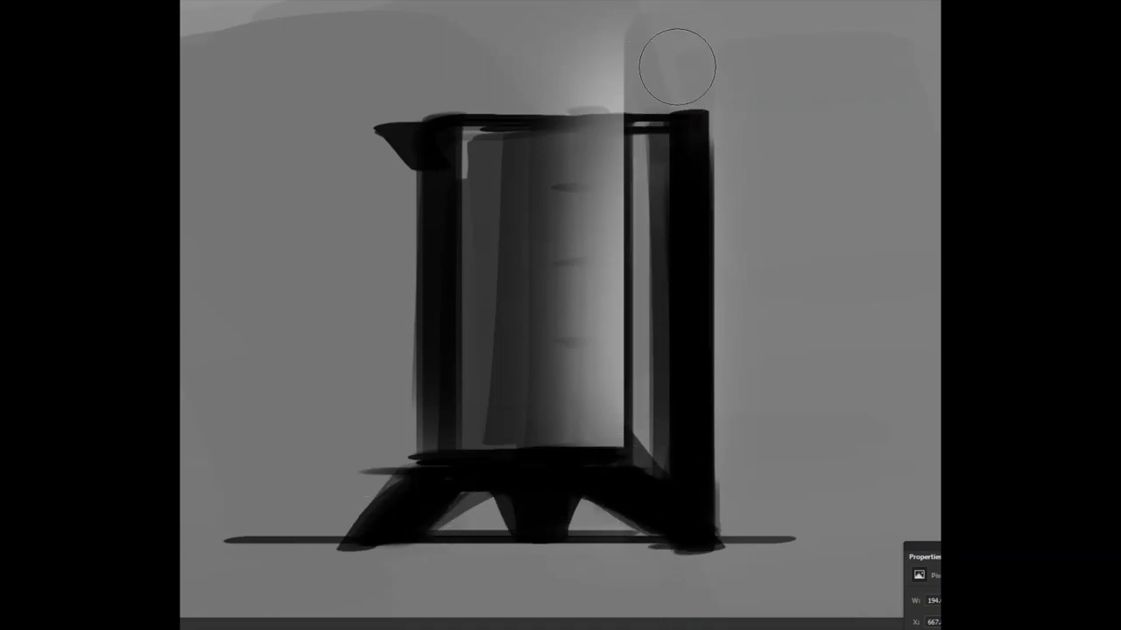
pyautogui.click(672, 77)
pyautogui.keyDown('shift'); pyautogui.click(303, 92); pyautogui.keyUp('shift')
pyautogui.click(659, 53)
pyautogui.keyDown('shift'); pyautogui.click(453, 45); pyautogui.keyUp('shift')
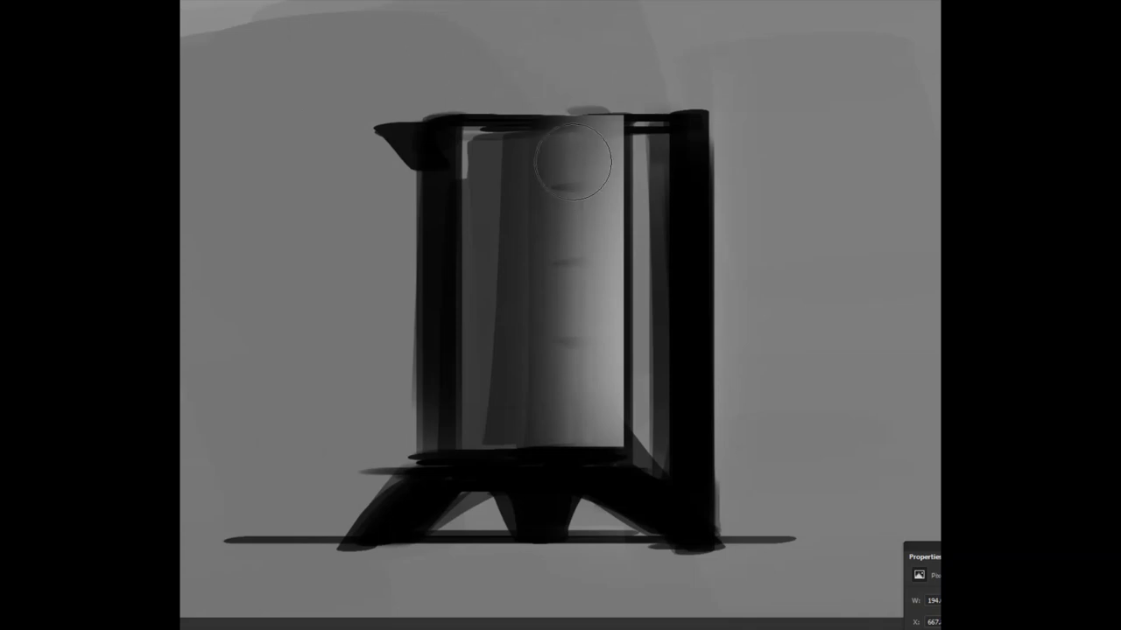
# - Fade the inner side of the body's highlight with vertical strokes of a large Soft Round Pressure Opacity eraser
pyautogui.rightClick(574, 163)
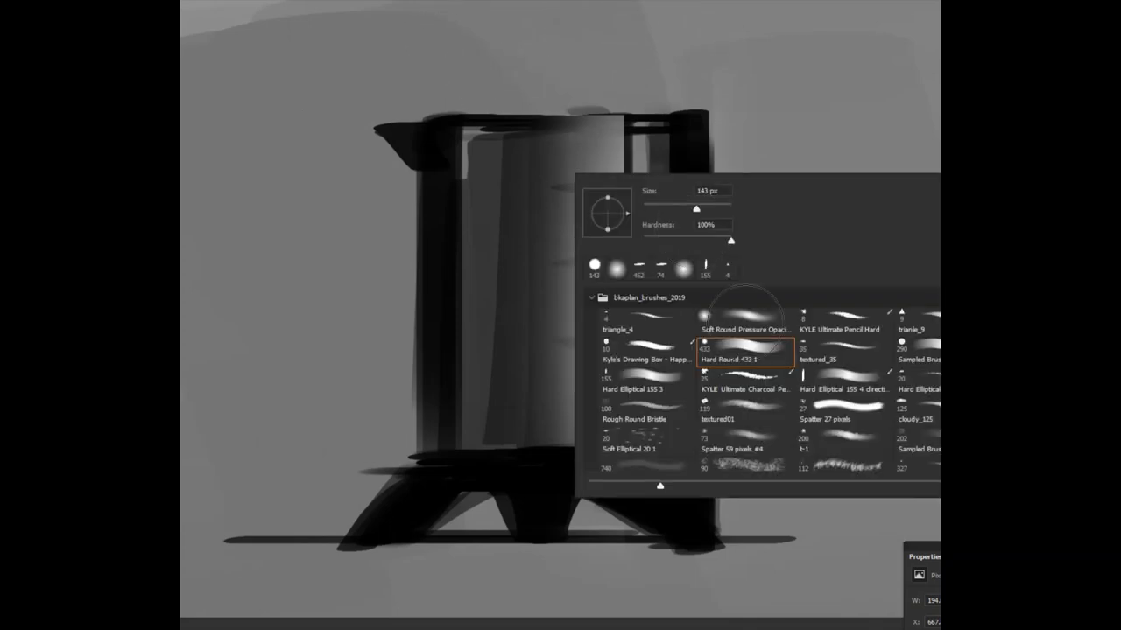
pyautogui.click(745, 322)
pyautogui.moveTo(458, 195); pyautogui.dragTo(501, 200)
pyautogui.moveTo(496, 70); pyautogui.dragTo(503, 492)
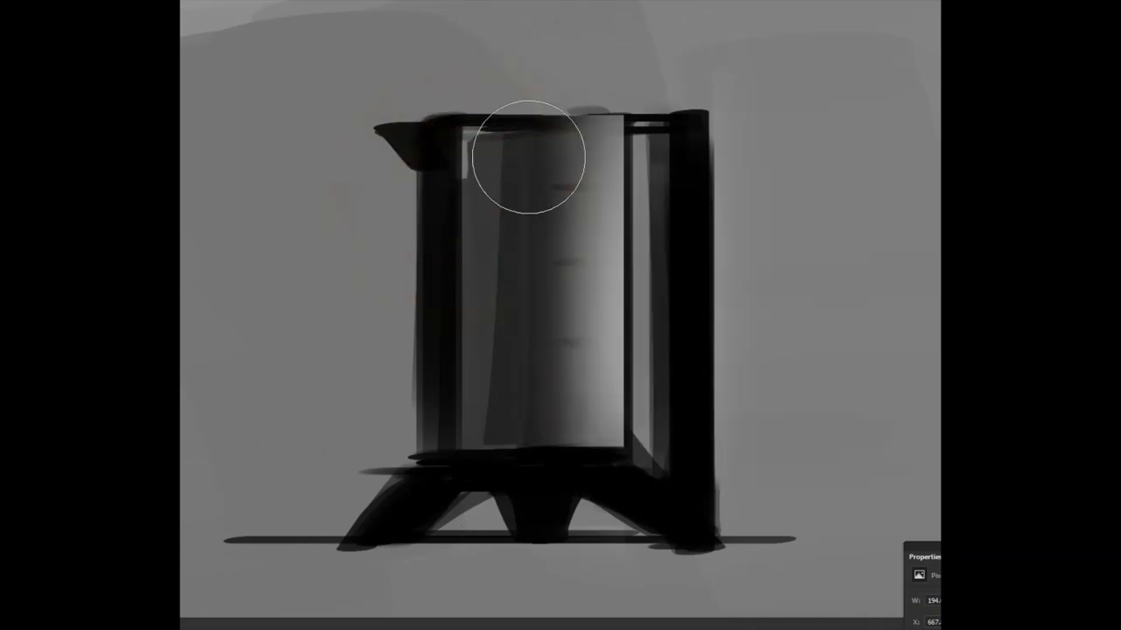
pyautogui.moveTo(528, 156); pyautogui.dragTo(557, 470)
pyautogui.moveTo(570, 43); pyautogui.dragTo(554, 577)
pyautogui.moveTo(548, 135); pyautogui.dragTo(540, 470)
pyautogui.moveTo(505, 244)
pyautogui.mouseDown()
pyautogui.moveTo(427, 252)
pyautogui.moveTo(484, 261)
pyautogui.moveTo(442, 280)
pyautogui.mouseUp()
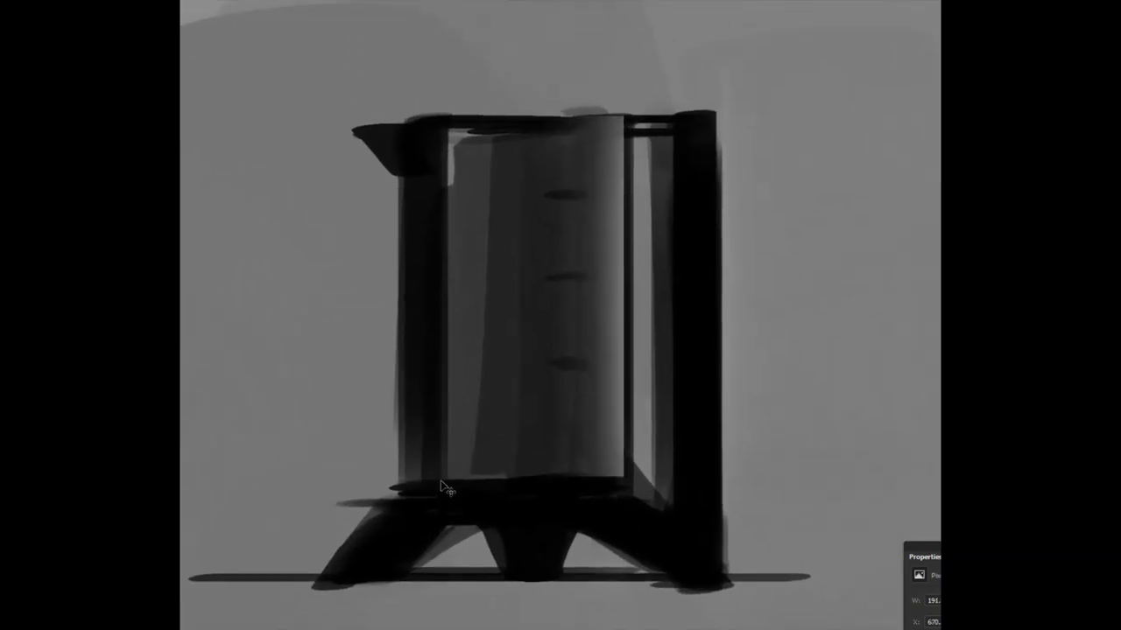
# - Add a new layer and draw a thin white highlight along the handle's top and outer edge with the KYLE Ultimate Pencil Hard brush
pyautogui.hotkey('ctrl', 'shift', 'n')
pyautogui.press('Return')
pyautogui.rightClick(483, 210)
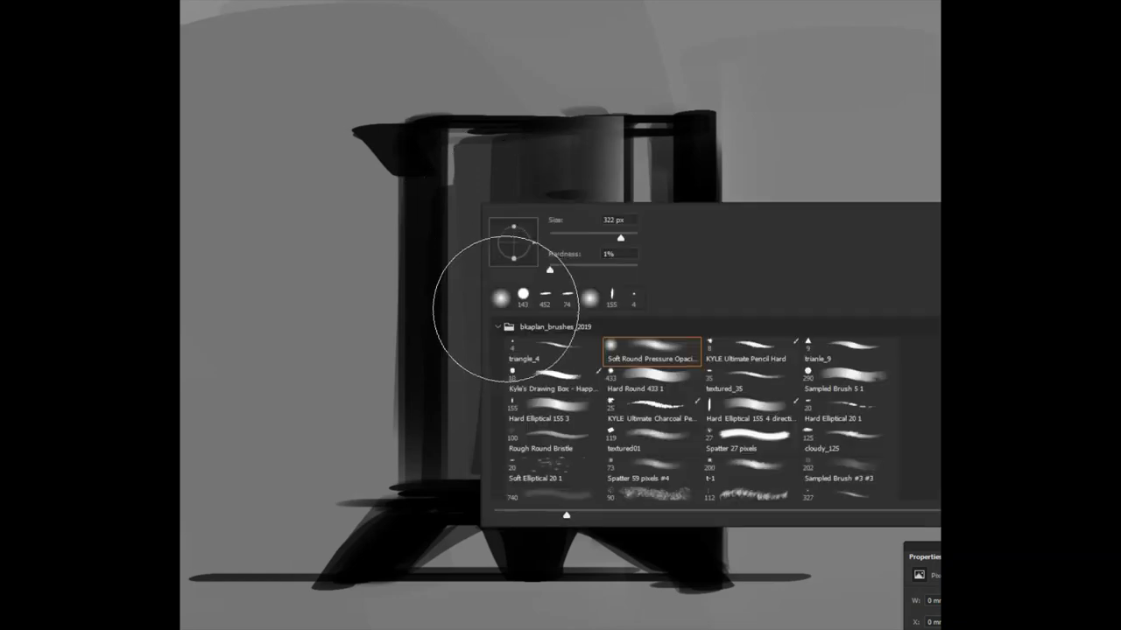
pyautogui.doubleClick(752, 349)
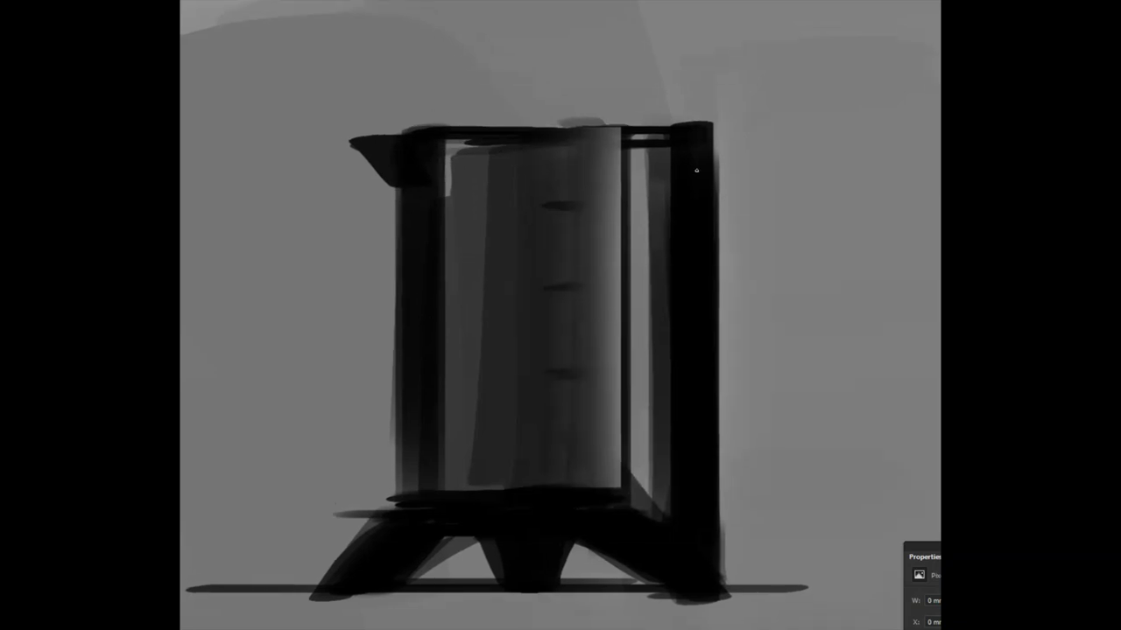
pyautogui.click(712, 137)
pyautogui.keyDown('shift'); pyautogui.click(701, 584); pyautogui.keyUp('shift')
pyautogui.click(711, 131)
pyautogui.keyDown('shift'); pyautogui.click(711, 556); pyautogui.keyUp('shift')
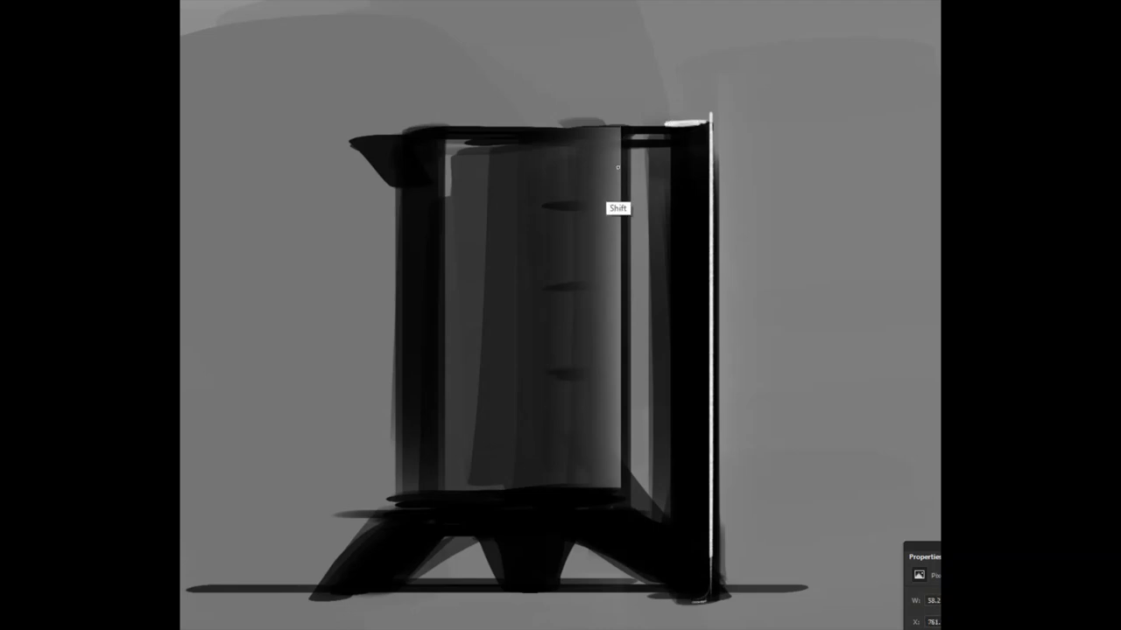
# - Draw a white line down the body's right edge with three short level ticks, and a fine line down the handle's inner side
pyautogui.keyDown('shift'); pyautogui.click(616, 158); pyautogui.keyUp('shift')
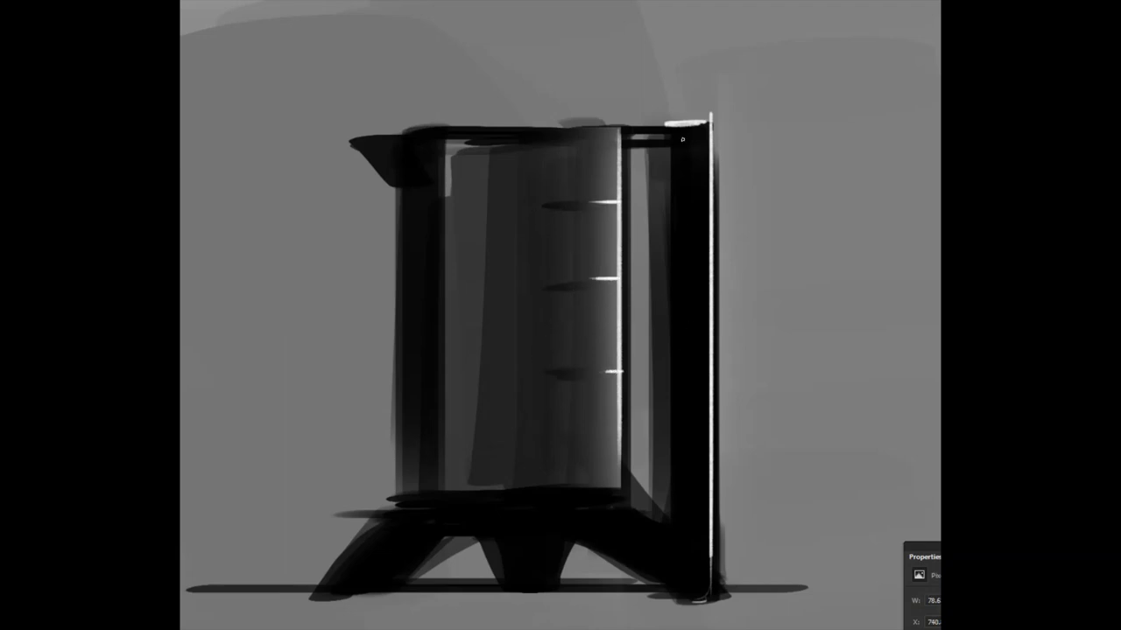
pyautogui.moveTo(684, 147); pyautogui.dragTo(684, 421)
pyautogui.moveTo(681, 133); pyautogui.dragTo(681, 511)
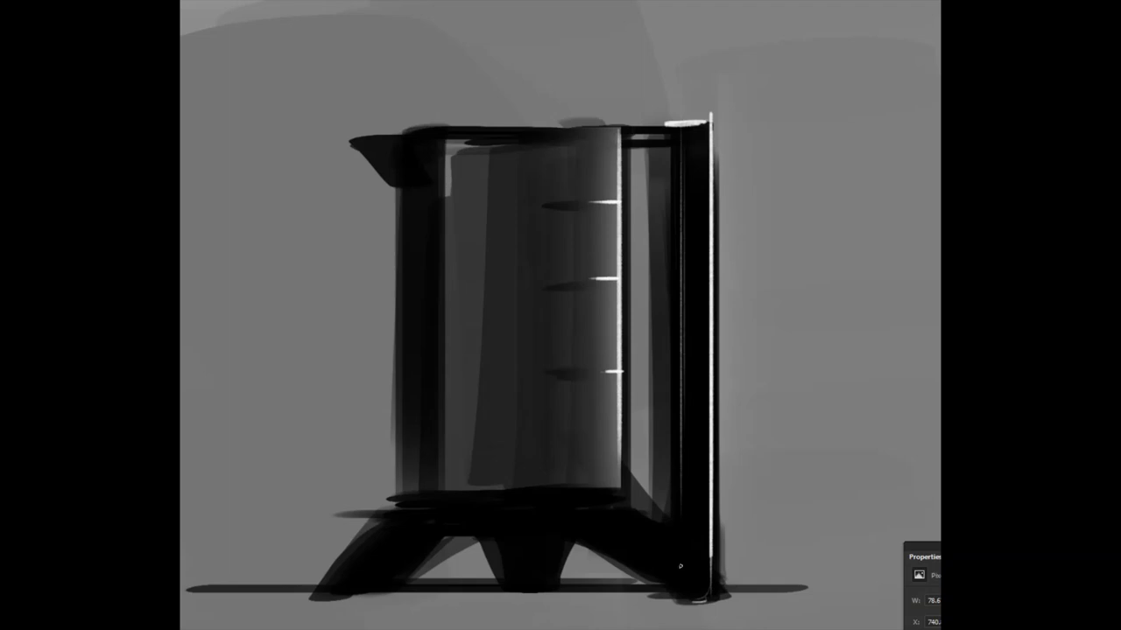
# - Draw fine white highlight lines around the right leg's edges and a level one along the underside of the base
pyautogui.press('r')
pyautogui.moveTo(621, 491); pyautogui.dragTo(580, 544)
pyautogui.press('space')
pyautogui.moveTo(479, 438); pyautogui.dragTo(439, 372)
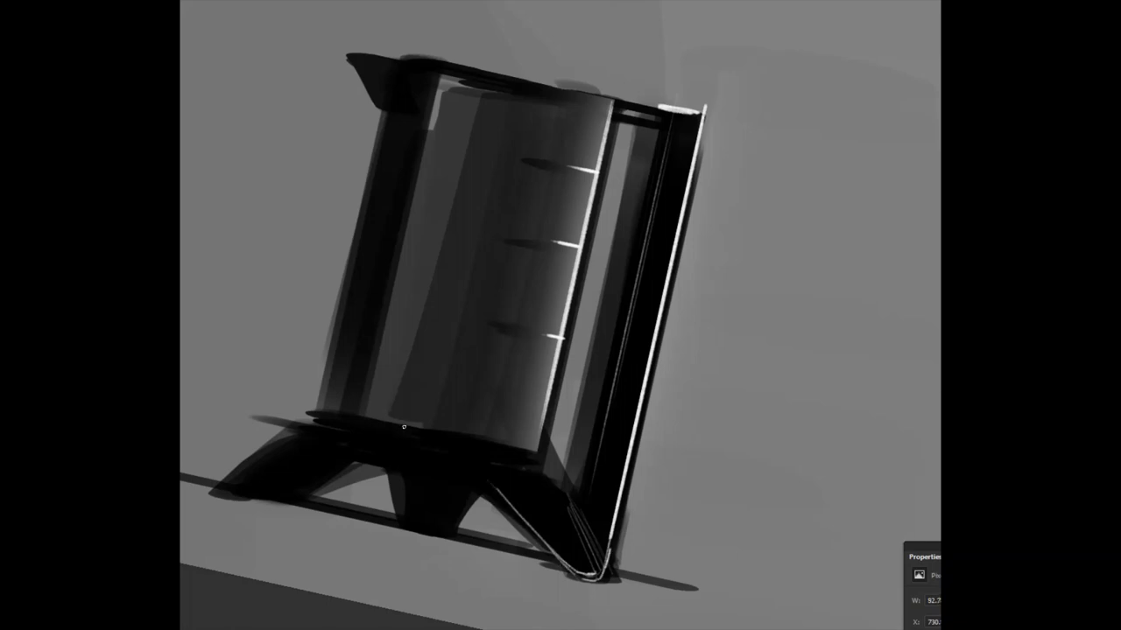
pyautogui.press('Escape')
pyautogui.press('space')
pyautogui.moveTo(532, 425); pyautogui.dragTo(604, 387)
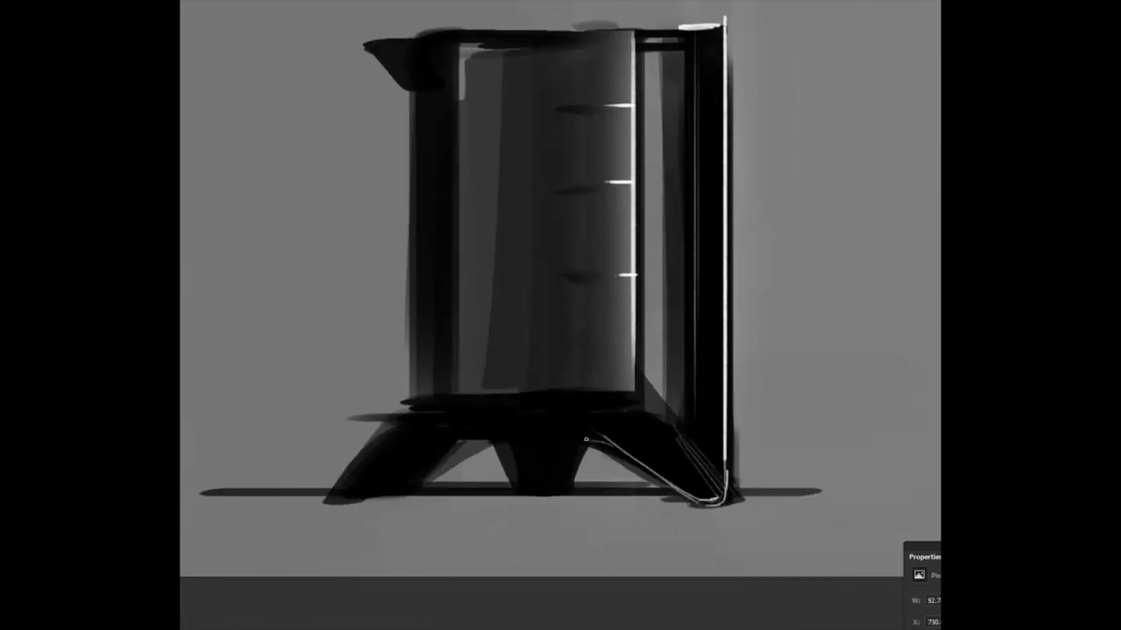
pyautogui.moveTo(602, 435); pyautogui.dragTo(472, 431)
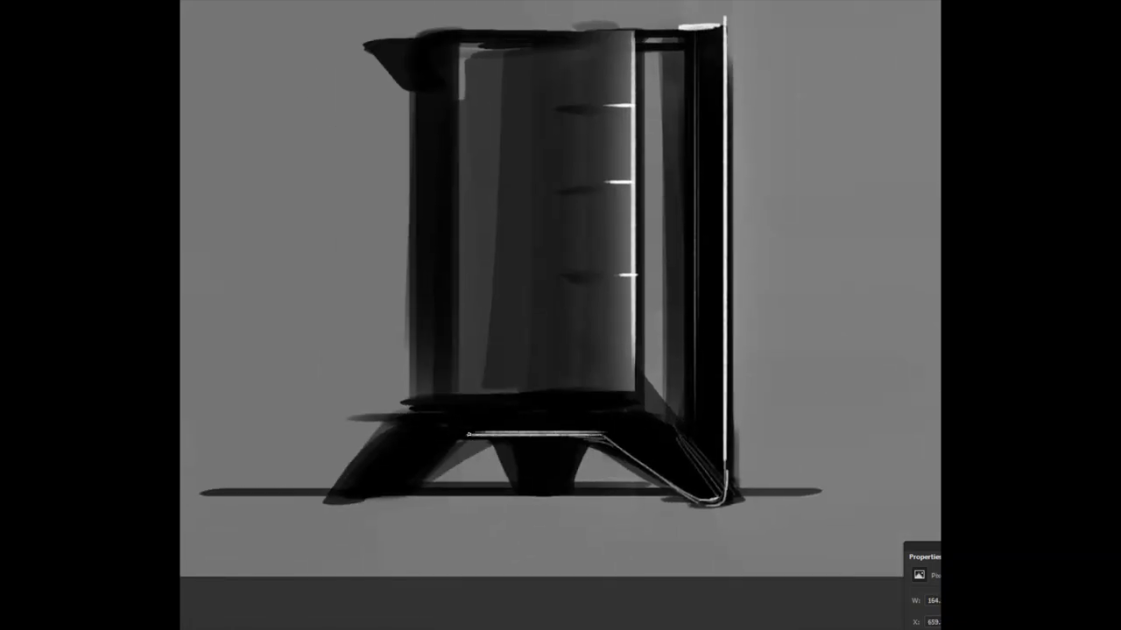